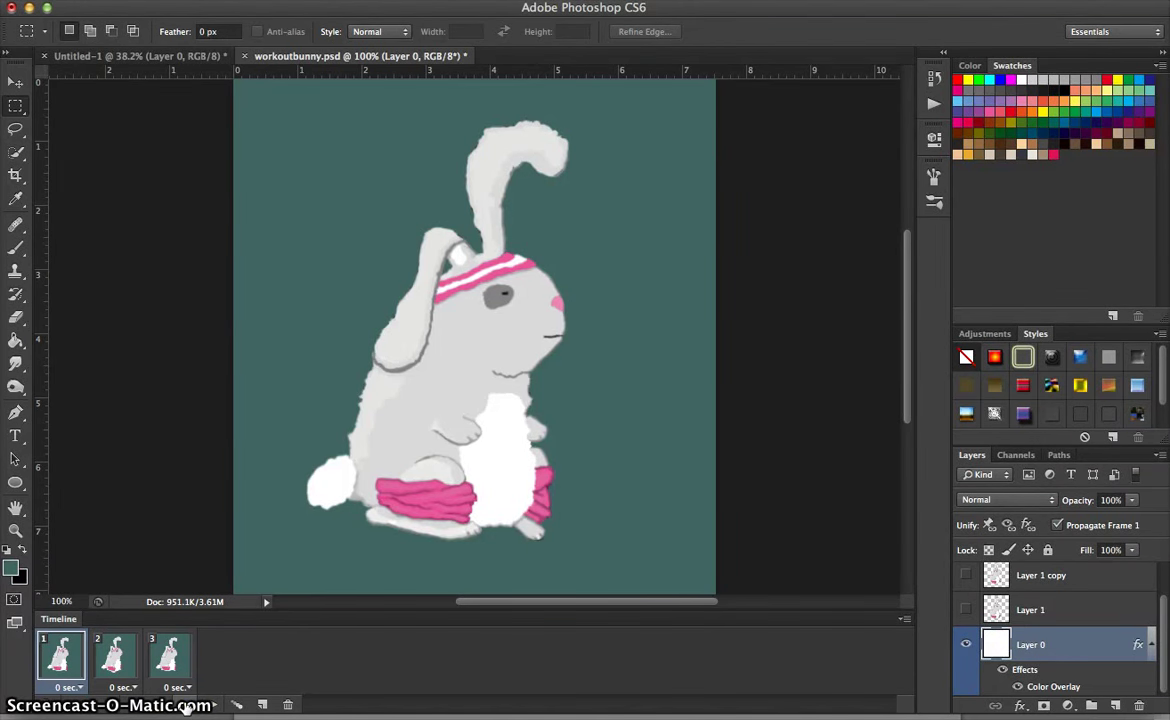
Preview the finished bunny animation, stop playback, and switch to the Untitled-1 document.
click(186, 706)
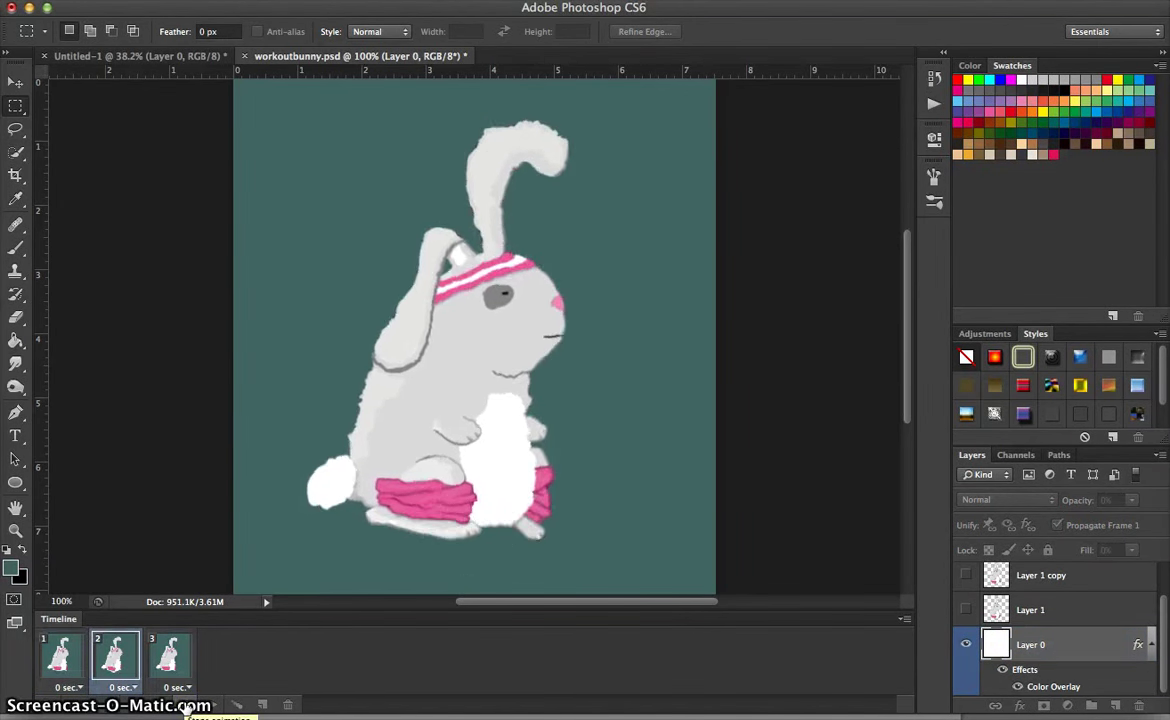
click(186, 706)
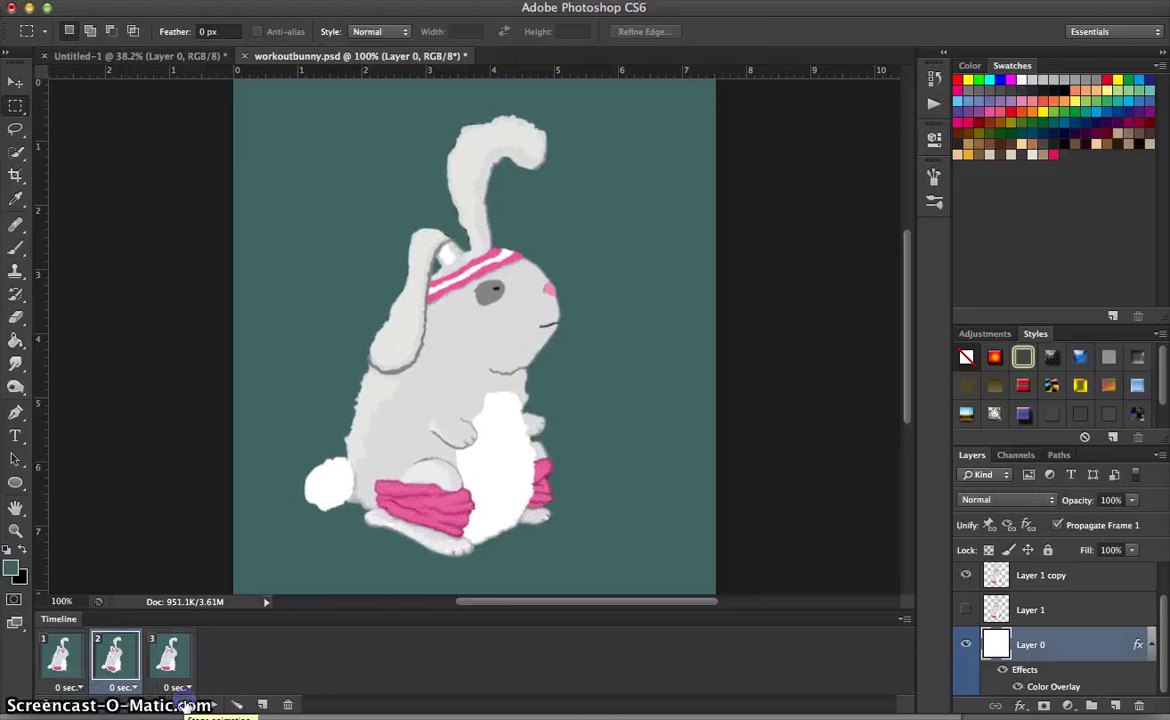
click(105, 56)
click(157, 59)
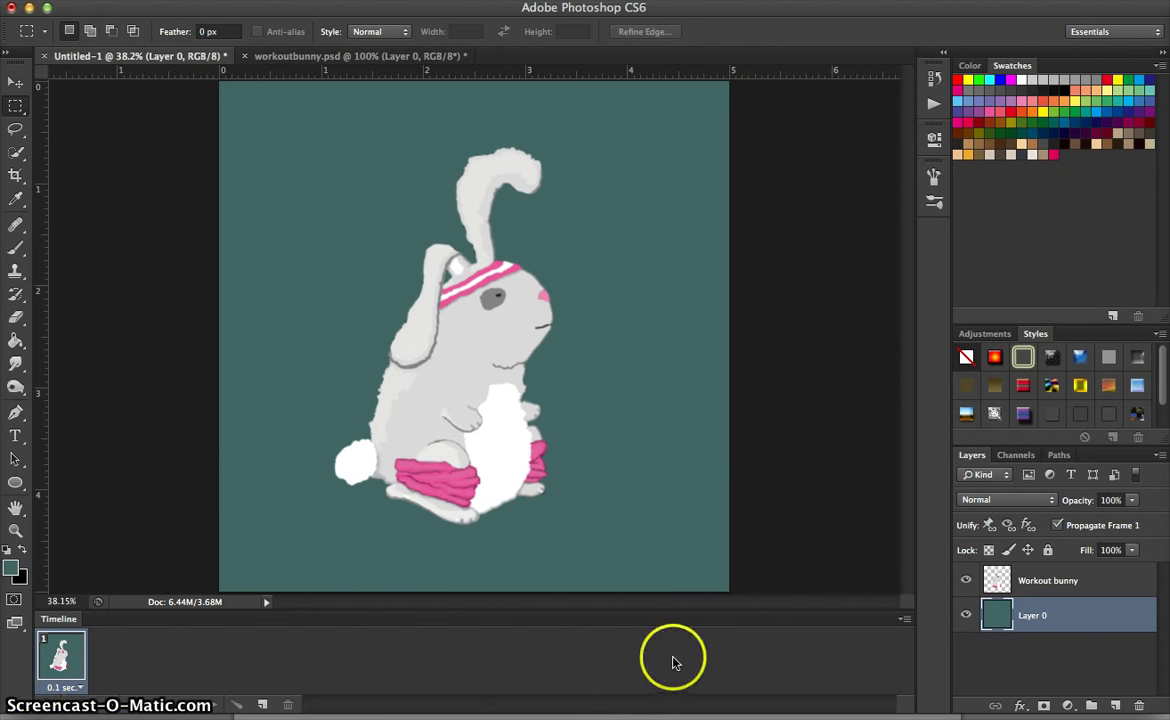
click(512, 1)
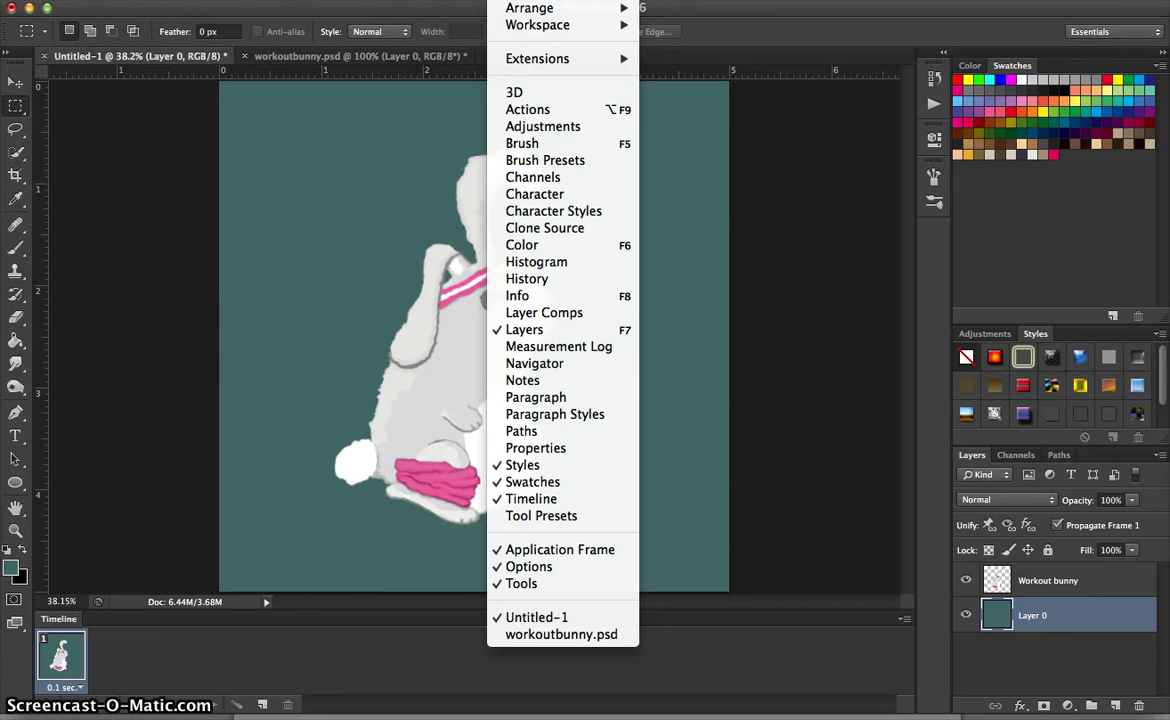
click(508, 1)
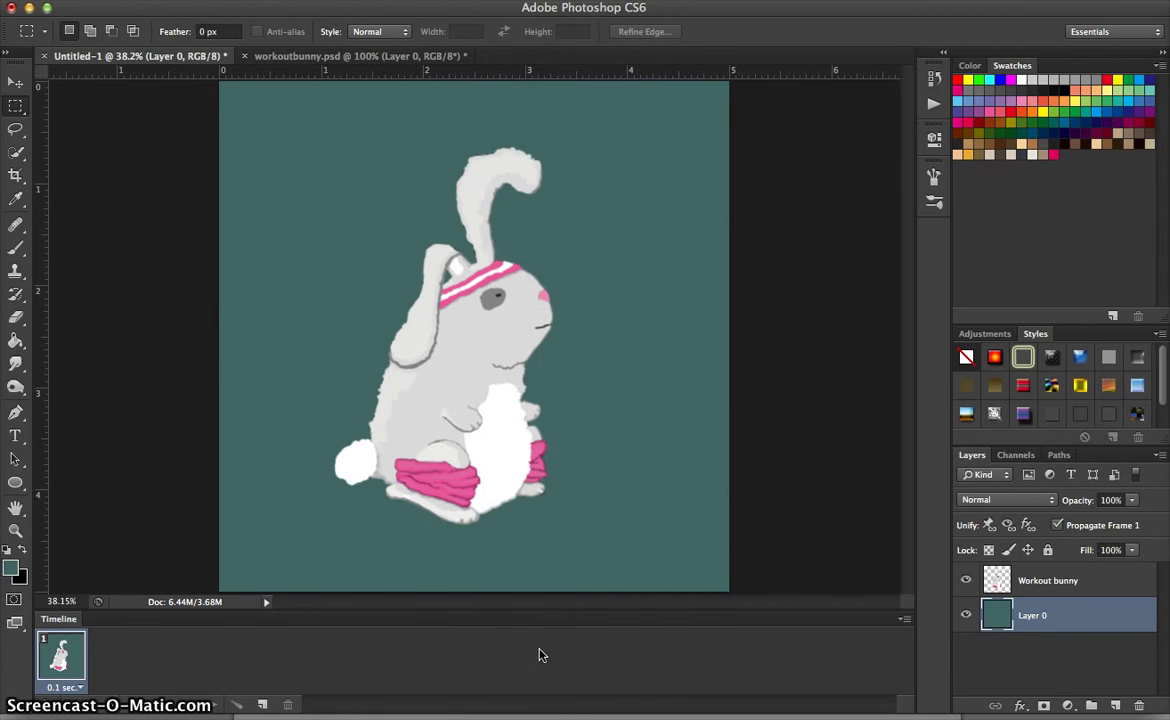
click(470, 656)
Set the first animation frame's delay to 0.1 seconds.
click(72, 689)
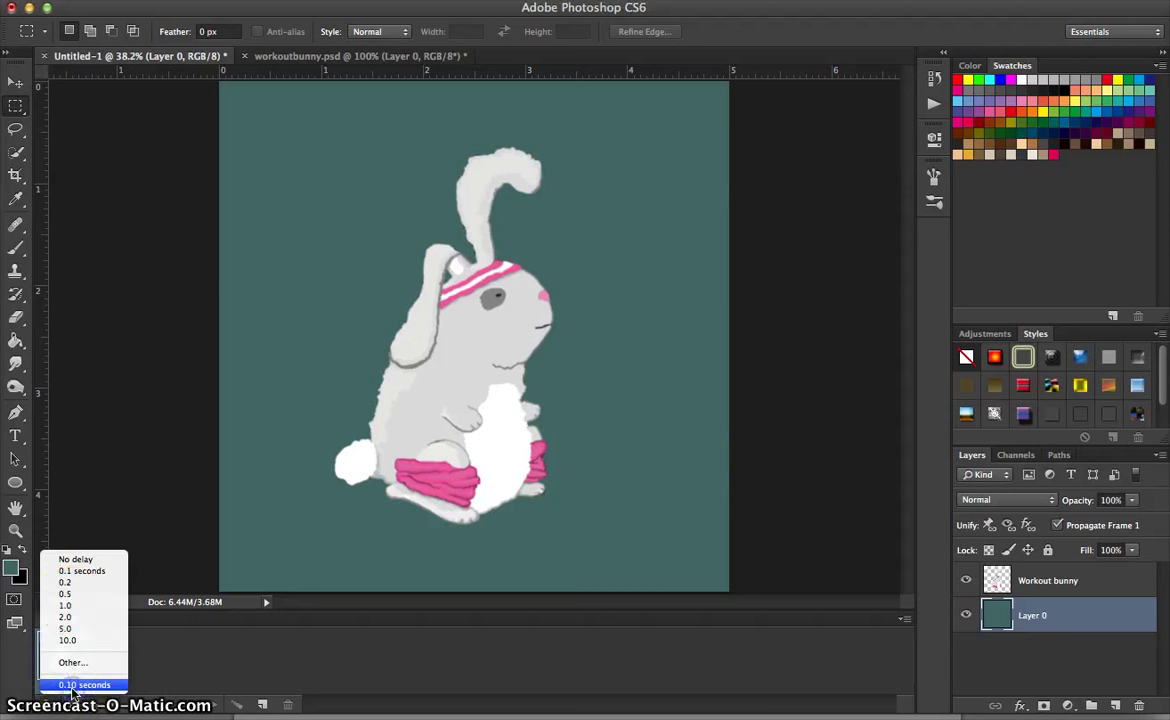
click(72, 562)
click(76, 571)
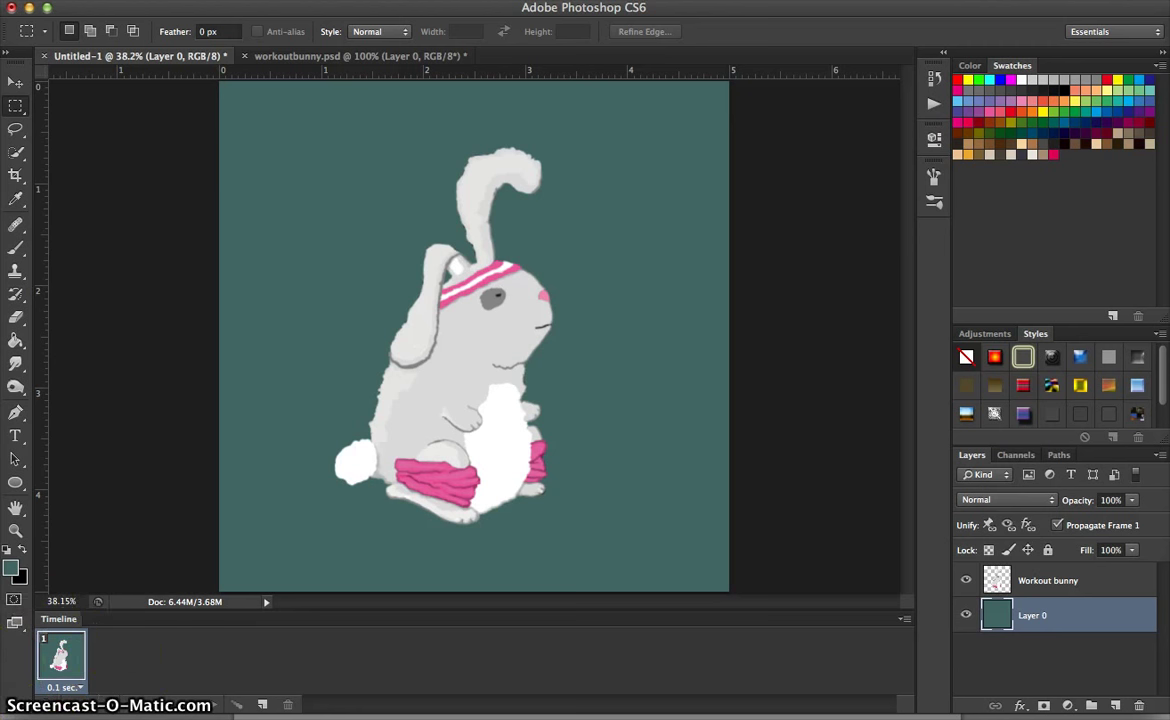
Duplicate the Workout bunny layer as "Workout bunny 2" and hide the original layer.
click(1038, 605)
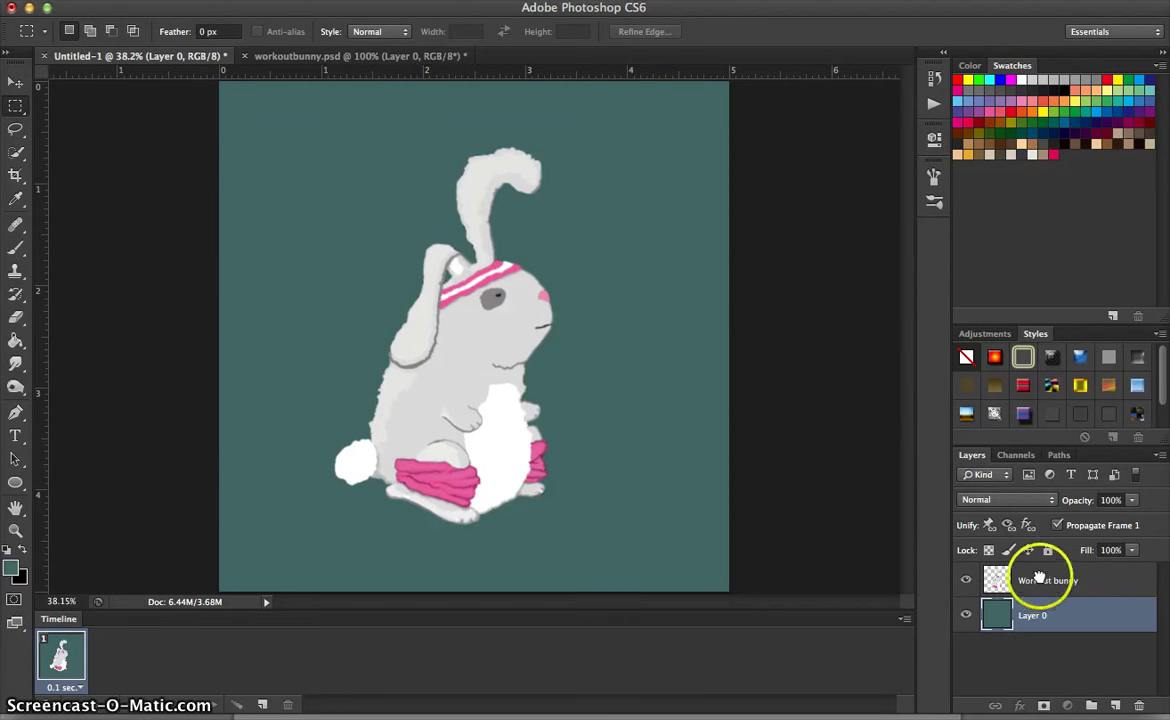
click(1076, 578)
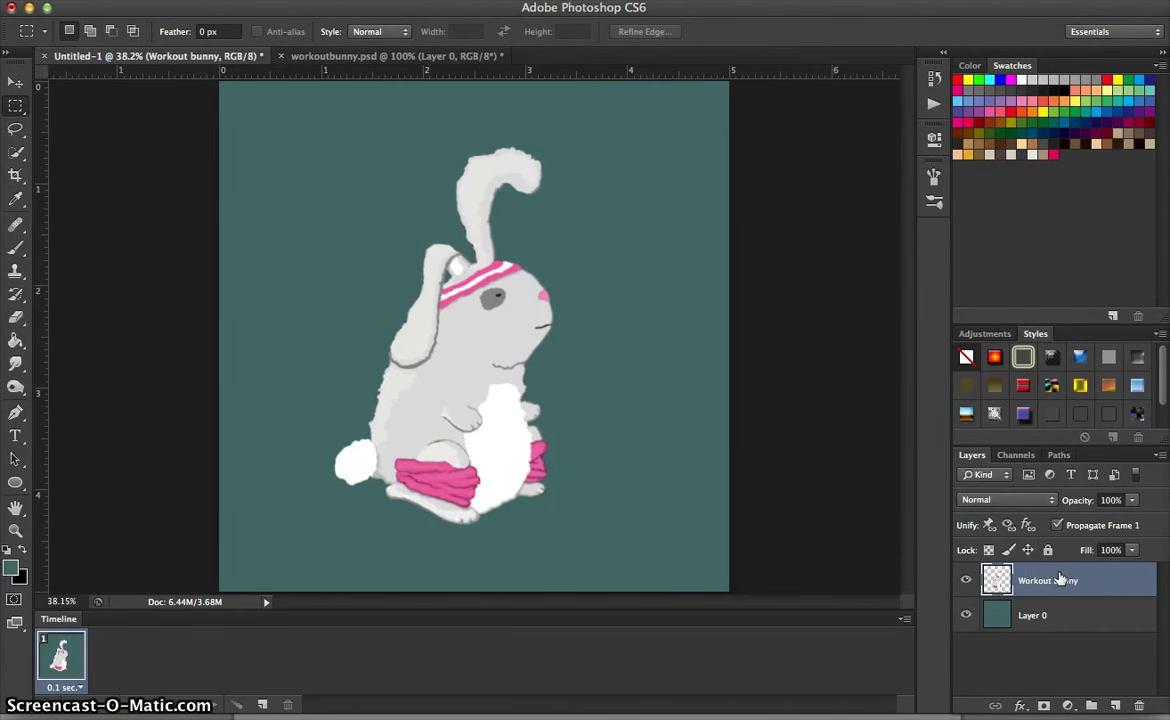
right_click(1060, 575)
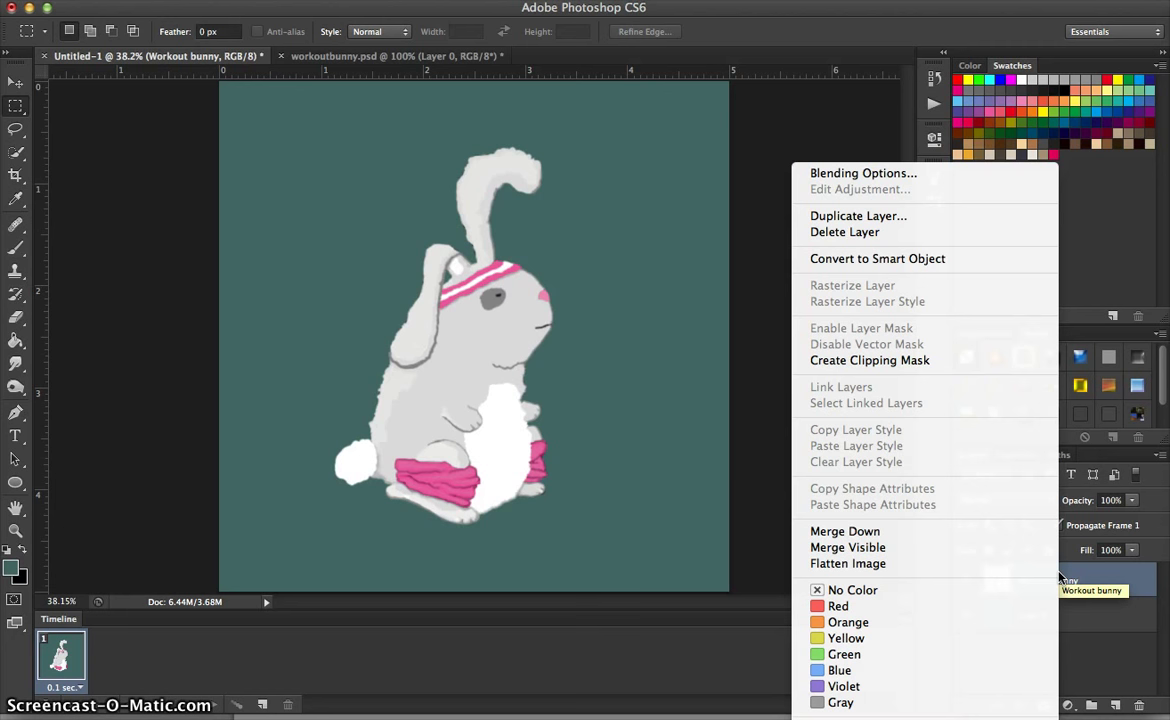
click(858, 216)
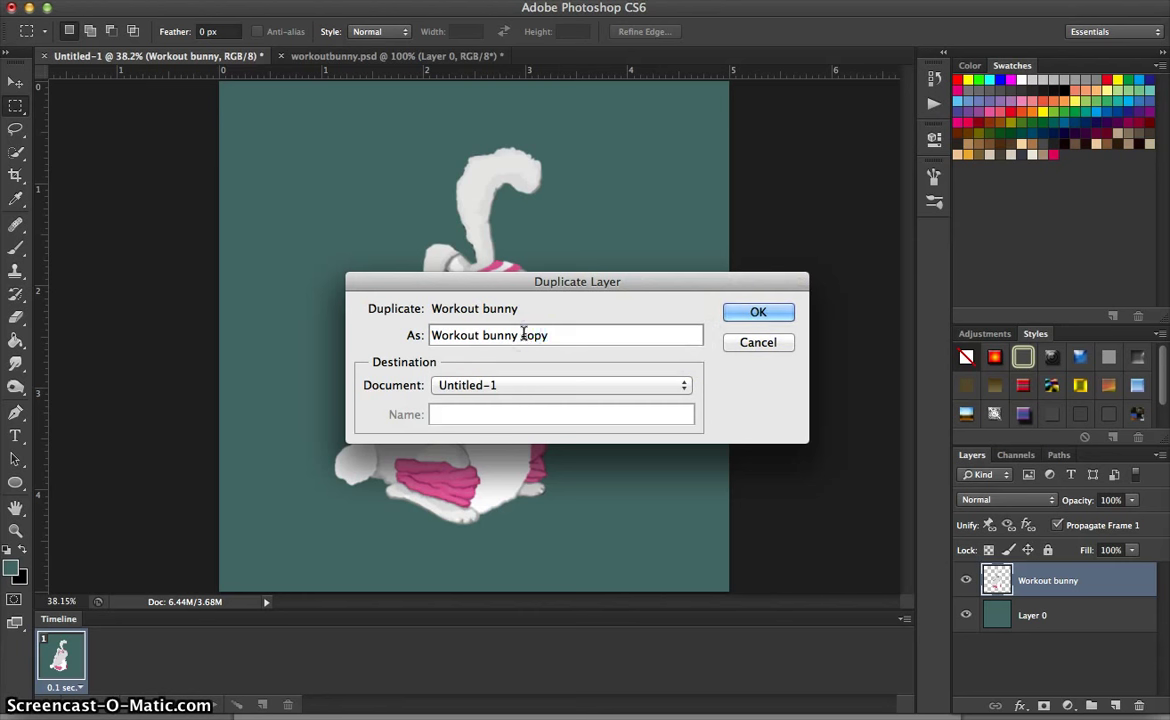
drag(519, 335, 551, 335)
text(2)
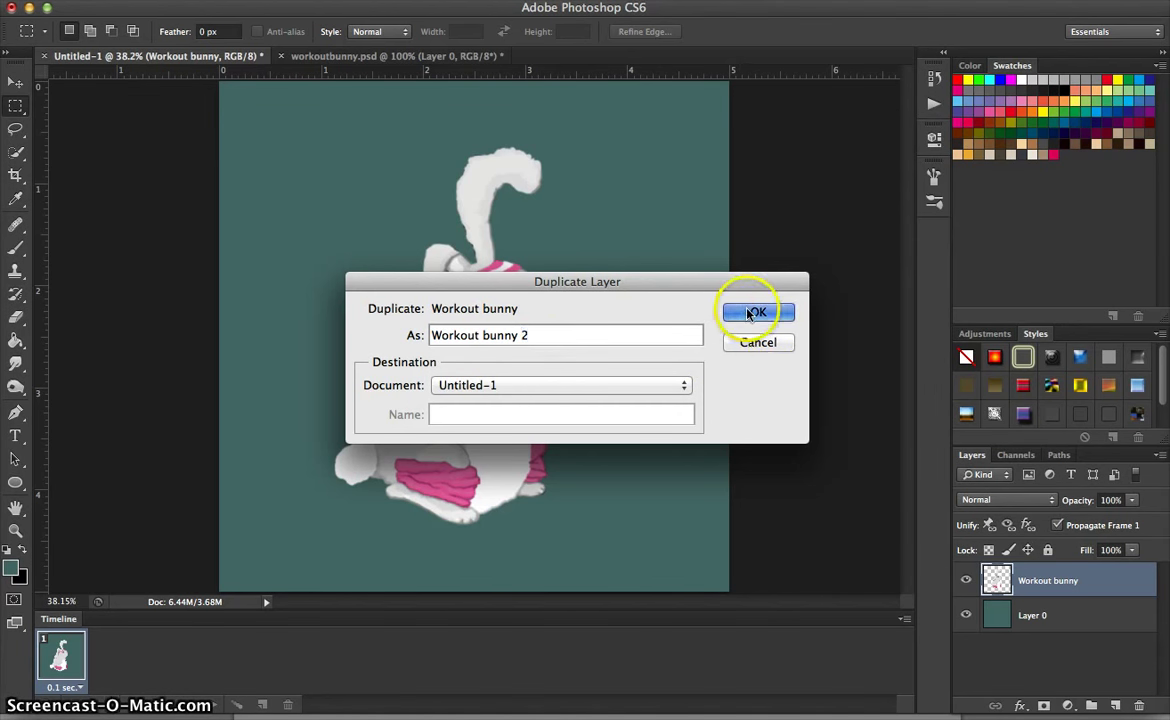
click(750, 313)
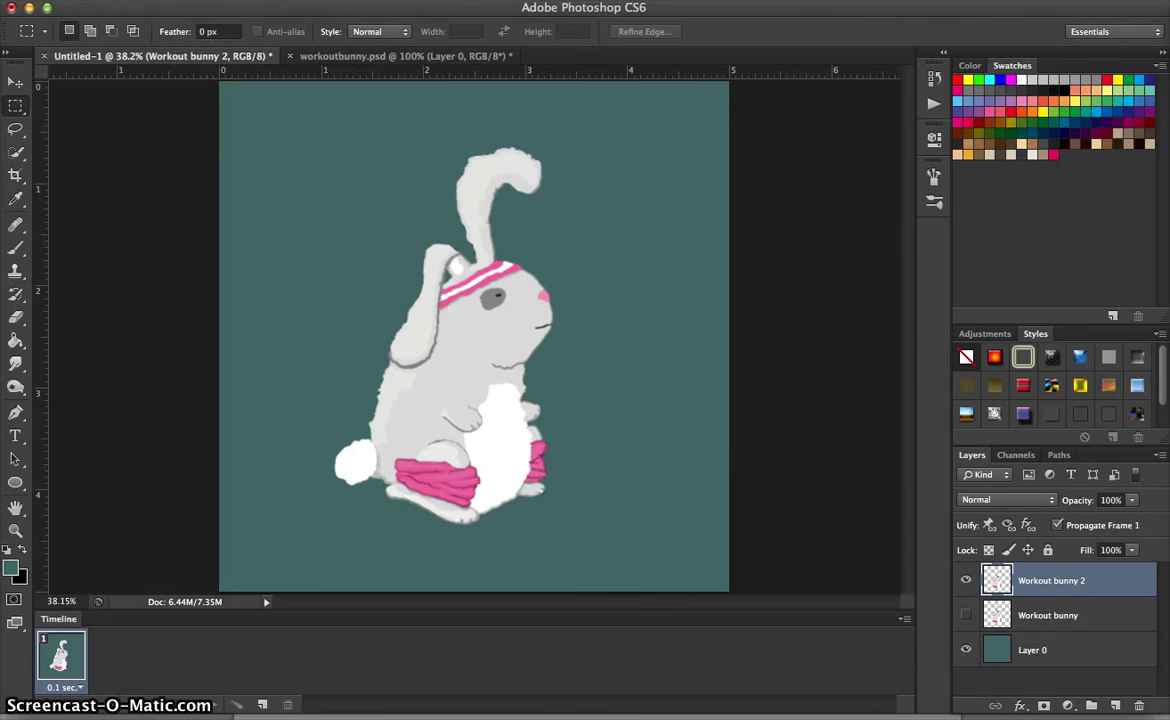
Start a Puppet Warp on the Workout bunny 2 layer and pin the tail, back and drooping ear.
click(139, 1)
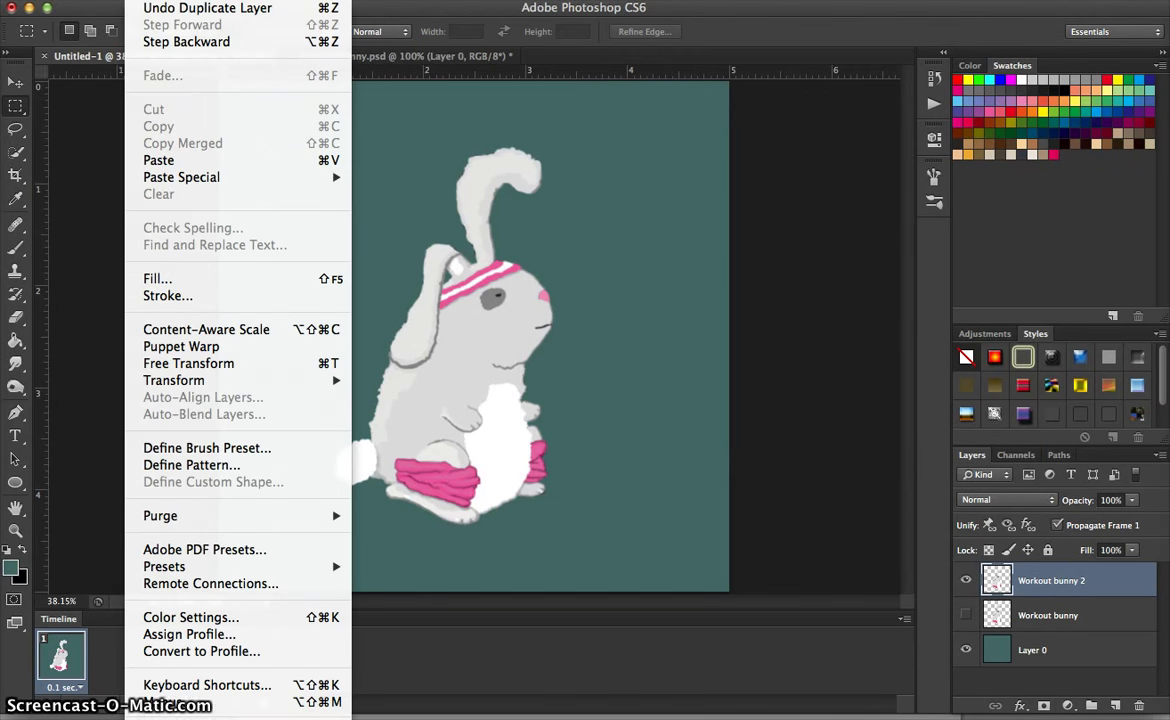
click(182, 347)
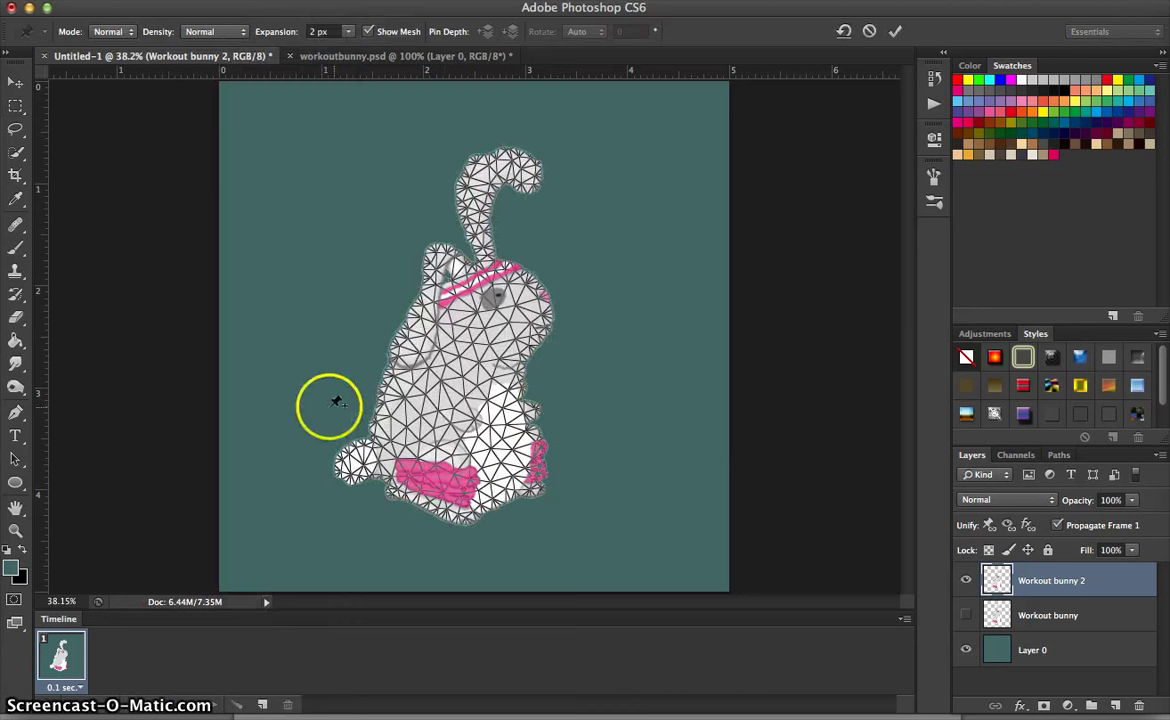
click(362, 456)
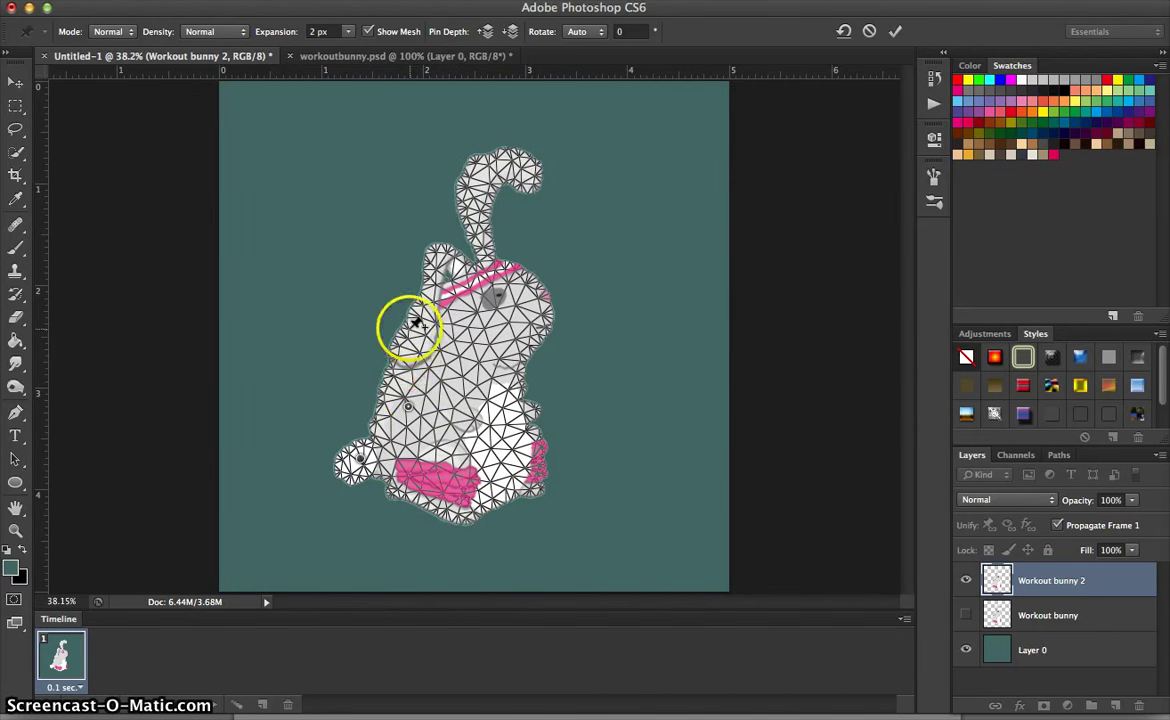
click(443, 262)
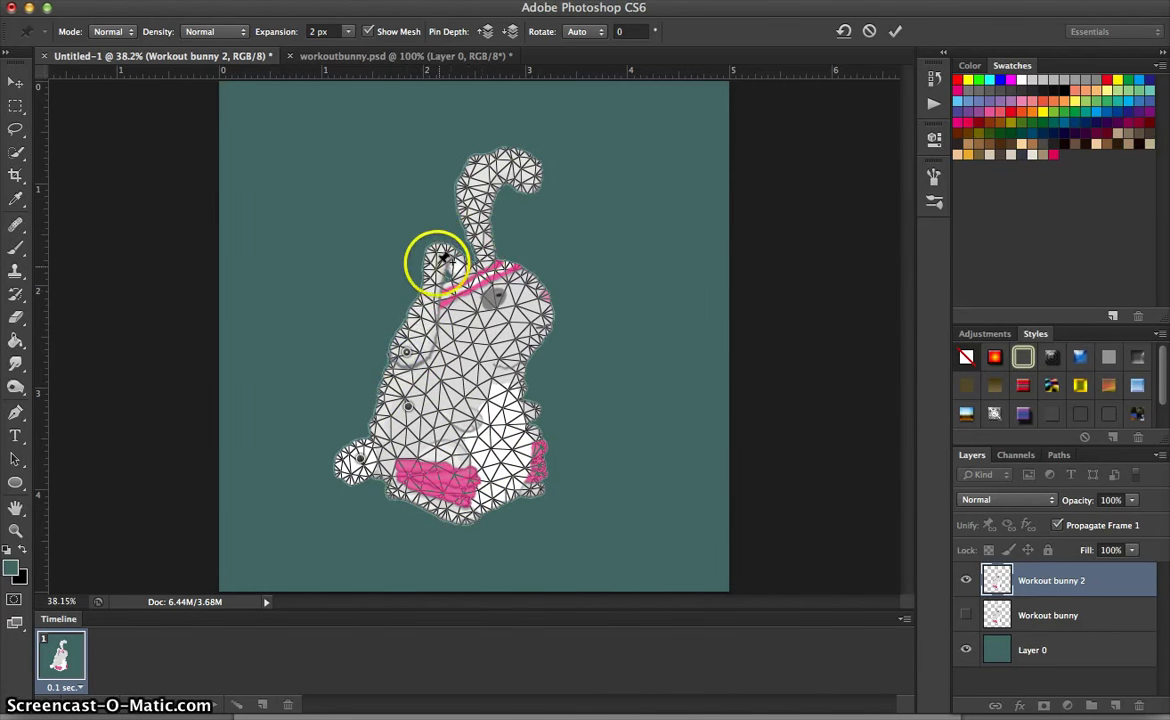
Pin the bunny's face and upright ear, tilting the head slightly upward and shifting the ear slightly backward.
click(528, 311)
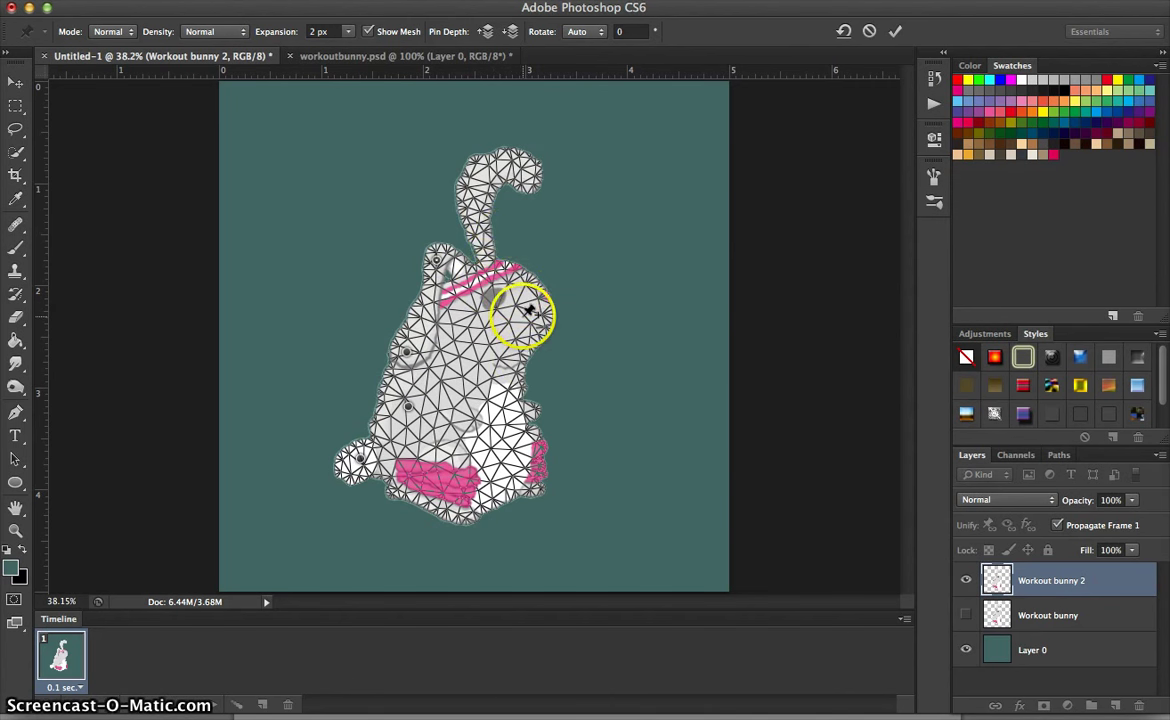
mouse_move(522, 312)
mouse_down()
mouse_move(515, 297)
mouse_move(530, 316)
mouse_up()
click(476, 178)
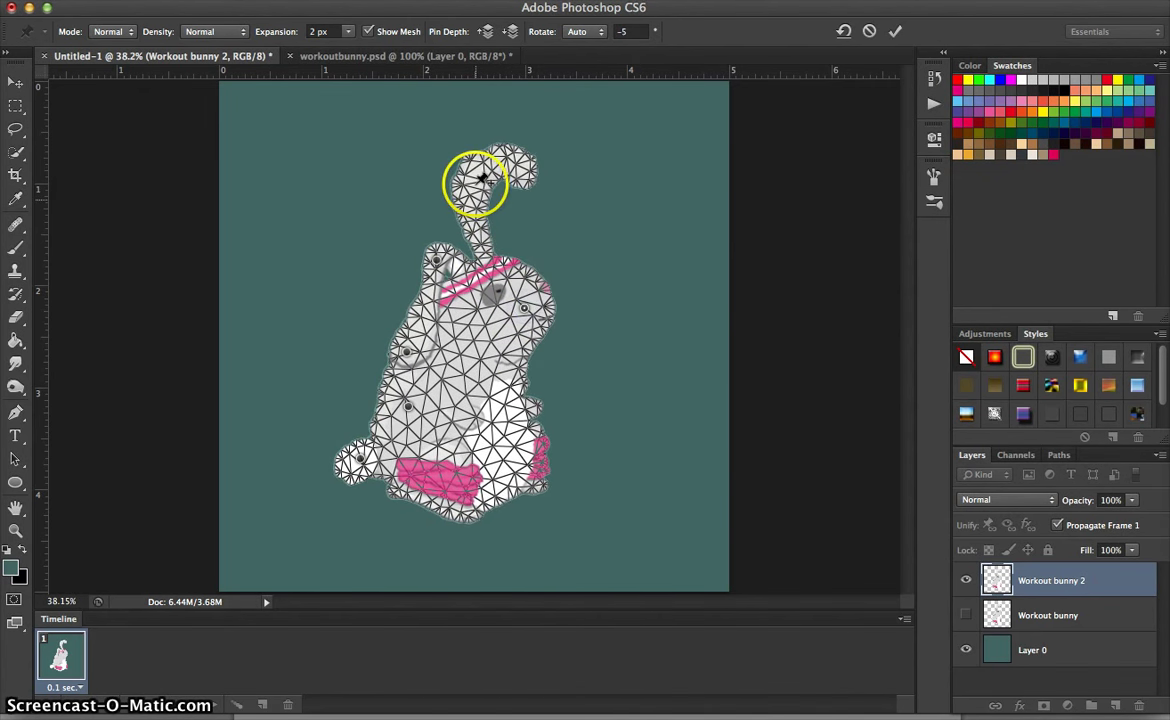
drag(470, 182, 472, 185)
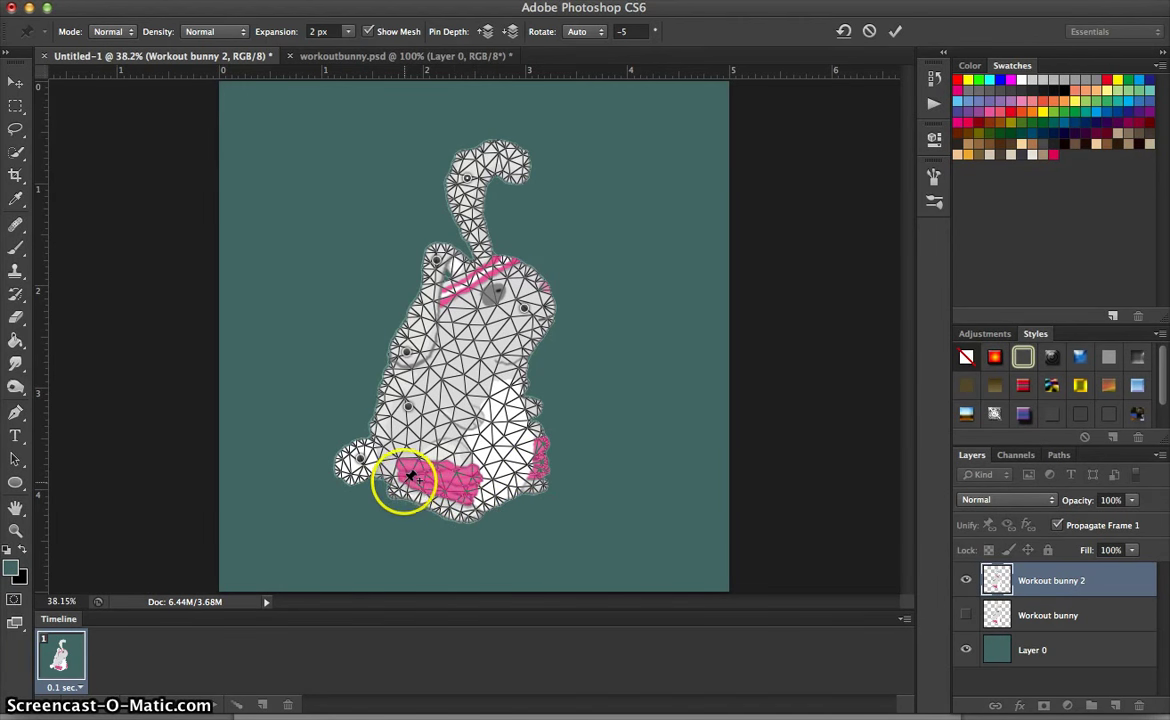
Pin the heel, belly and both feet, raising the near foot's toes until the foot lies flat.
drag(410, 478, 403, 484)
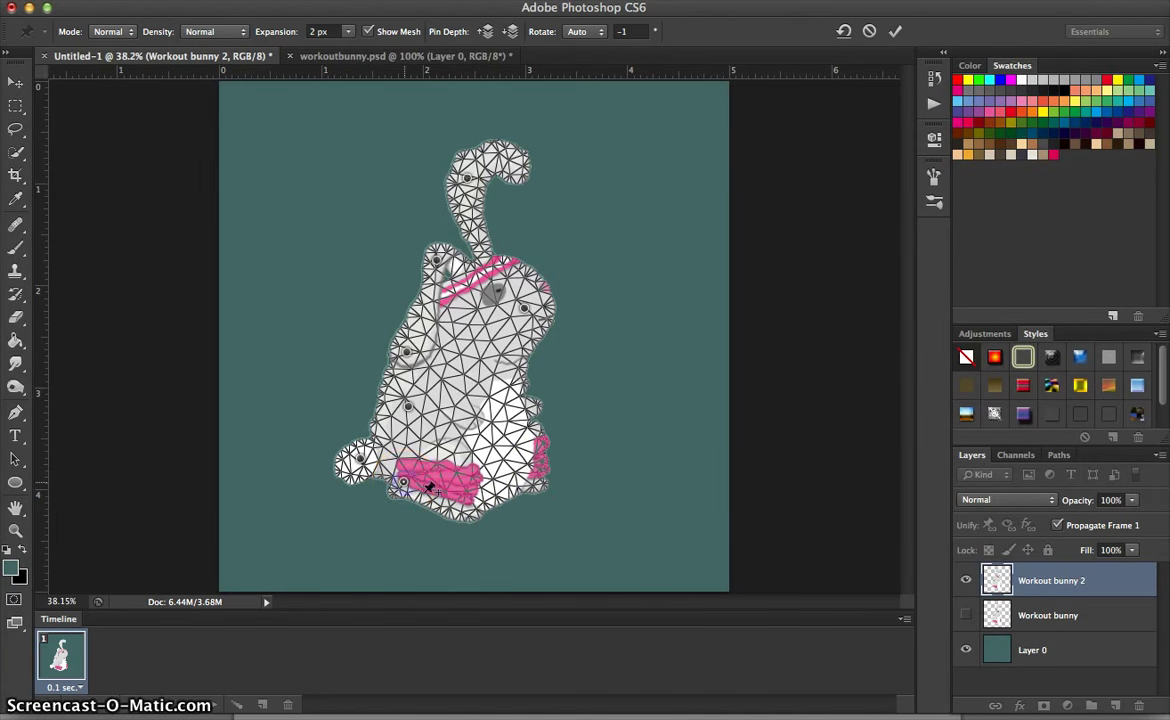
click(500, 440)
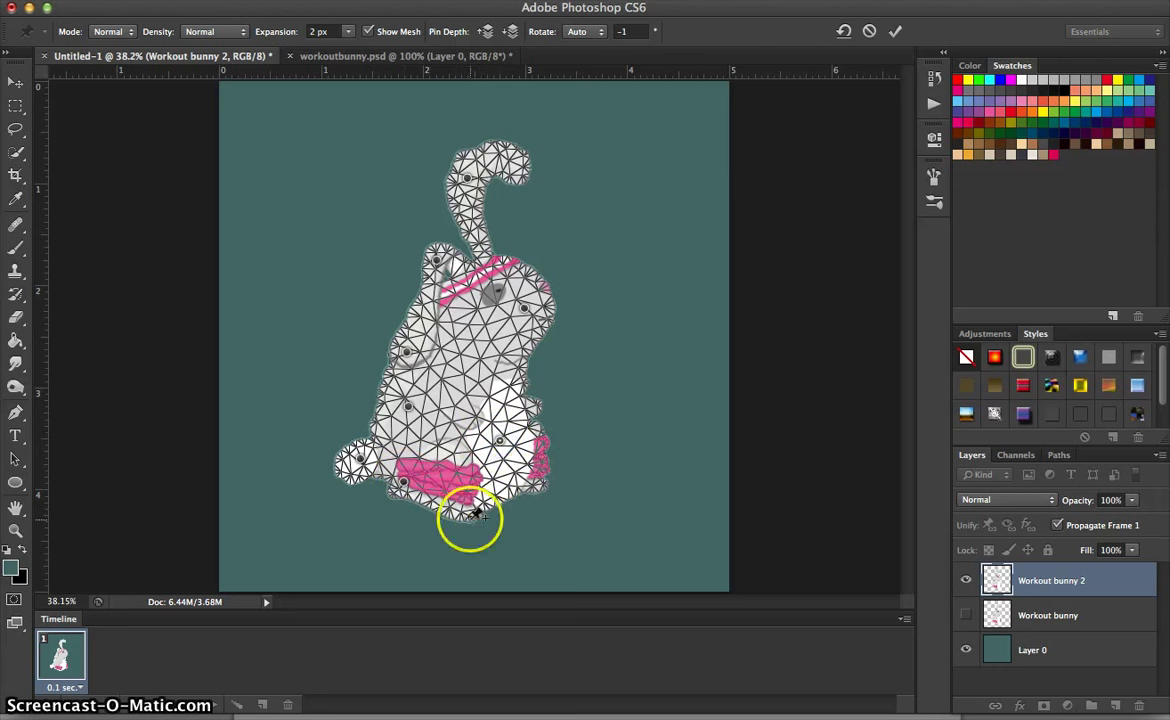
click(505, 484)
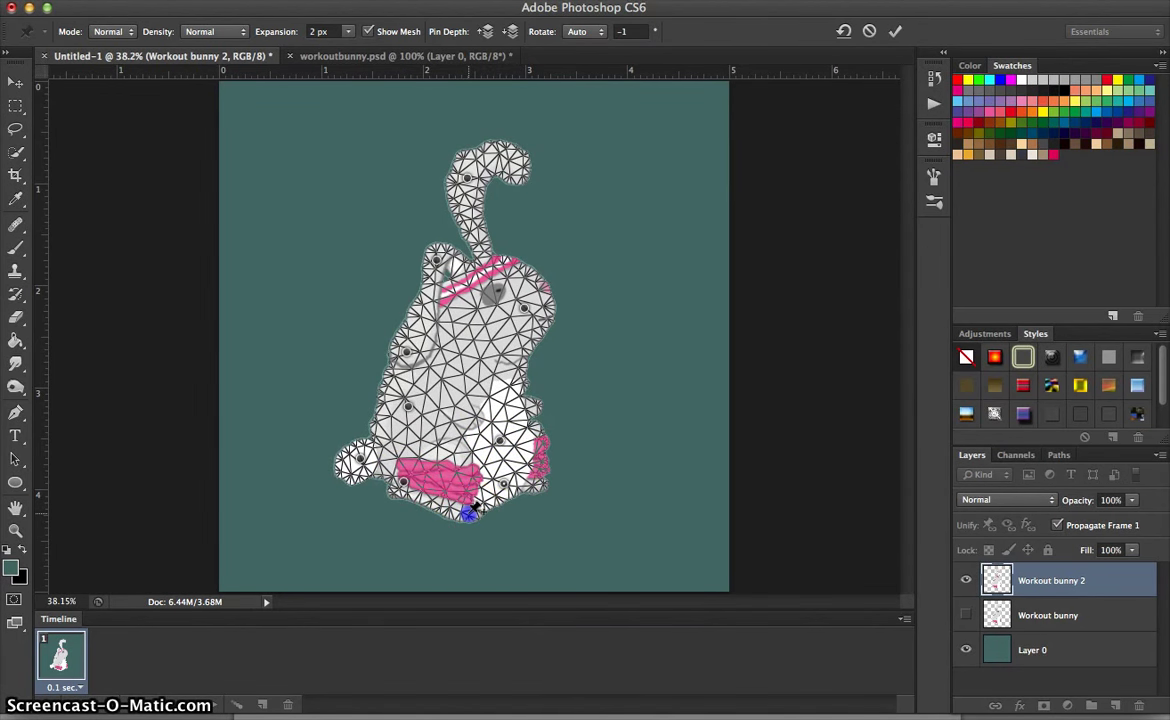
drag(474, 505, 538, 508)
Pin the bunny's far front paw and raise it slightly.
click(540, 405)
click(533, 408)
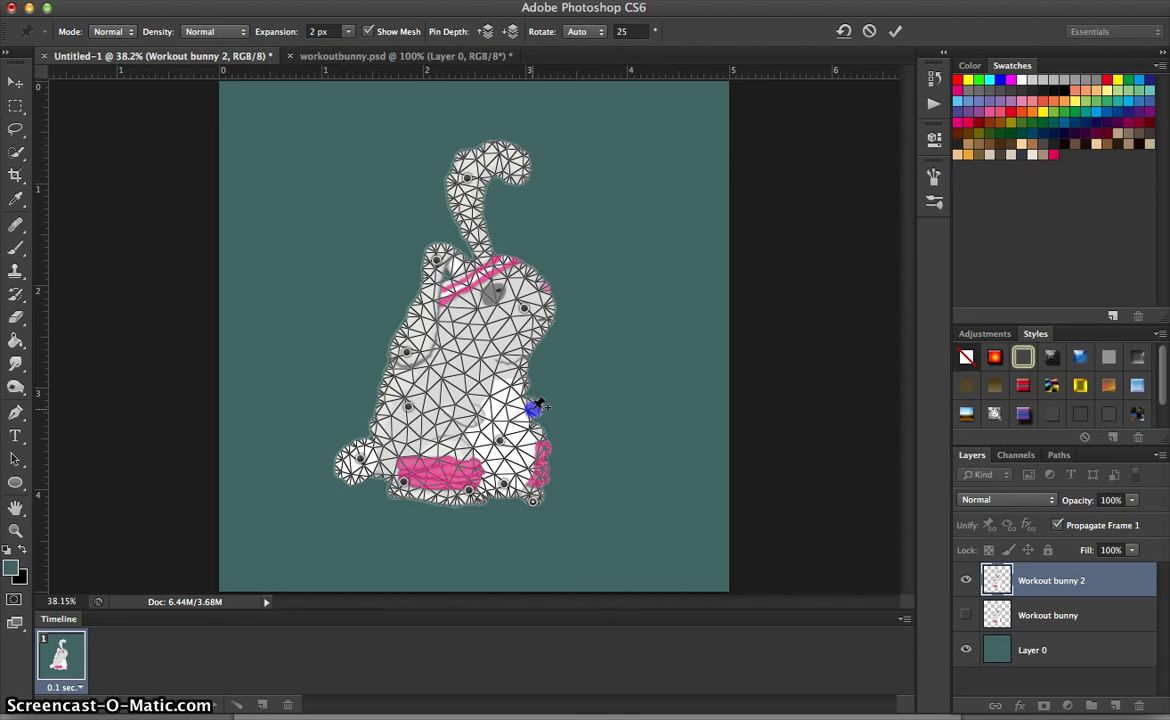
drag(540, 404, 541, 397)
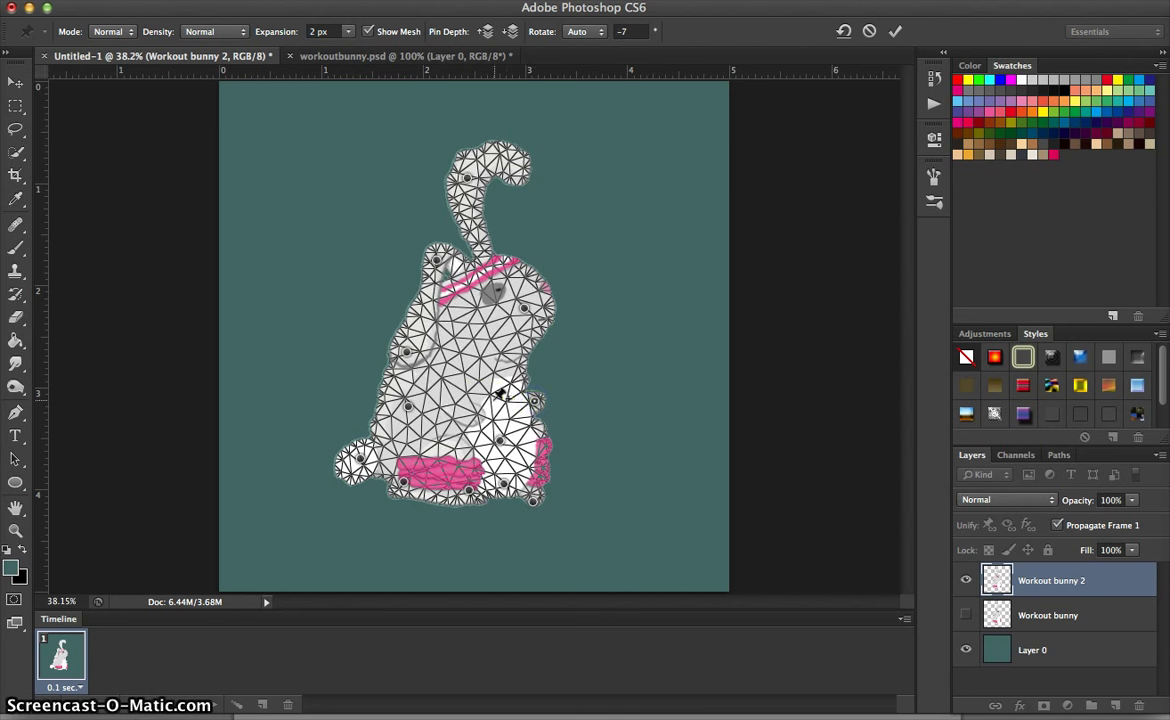
Add pins to the bunny's mid-body and near front paw, and apply the Puppet Warp.
click(438, 403)
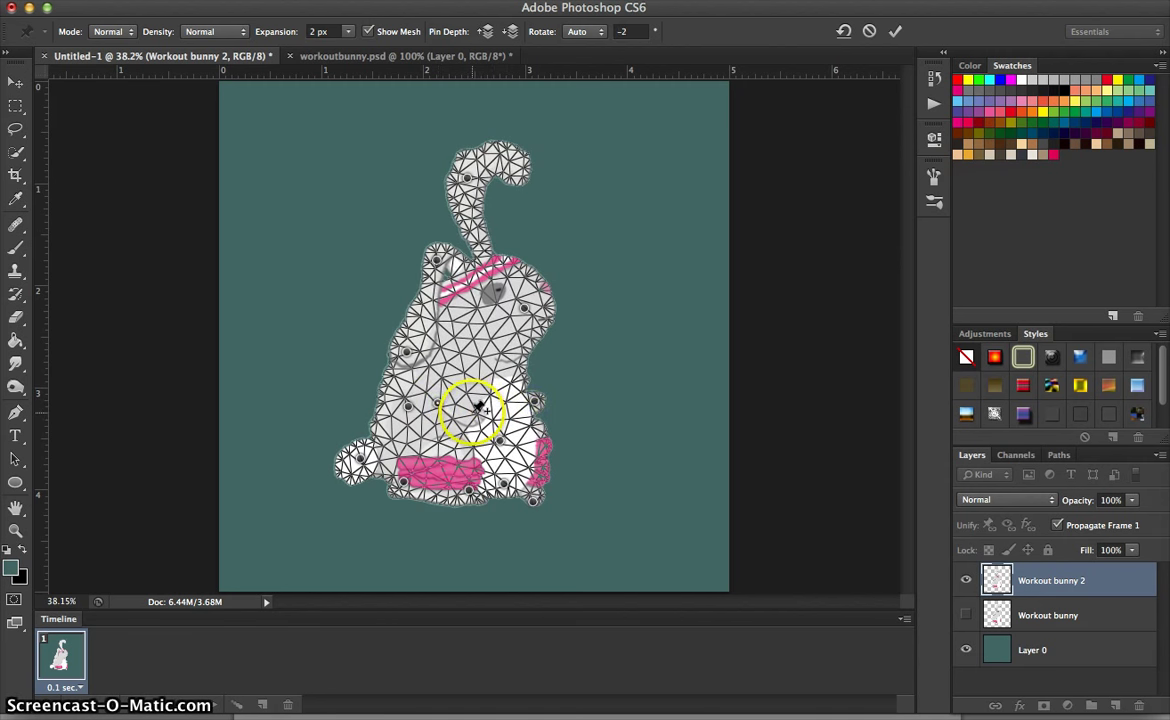
drag(473, 411, 470, 418)
click(536, 401)
click(478, 235)
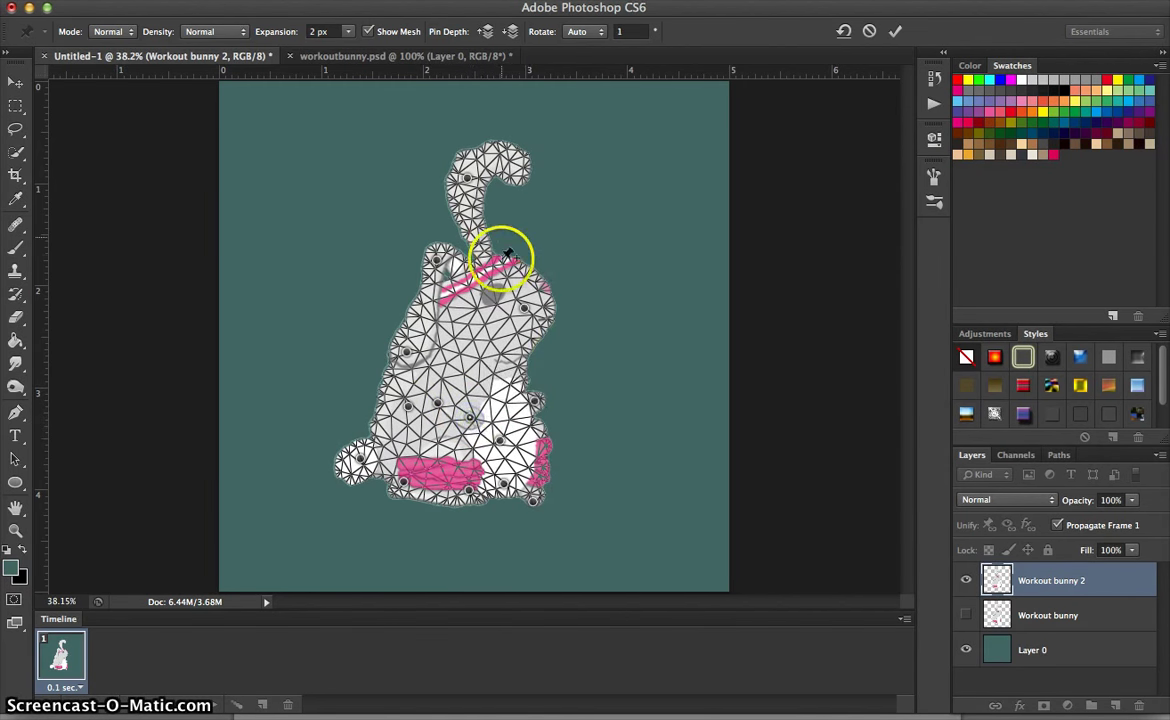
click(515, 414)
click(475, 485)
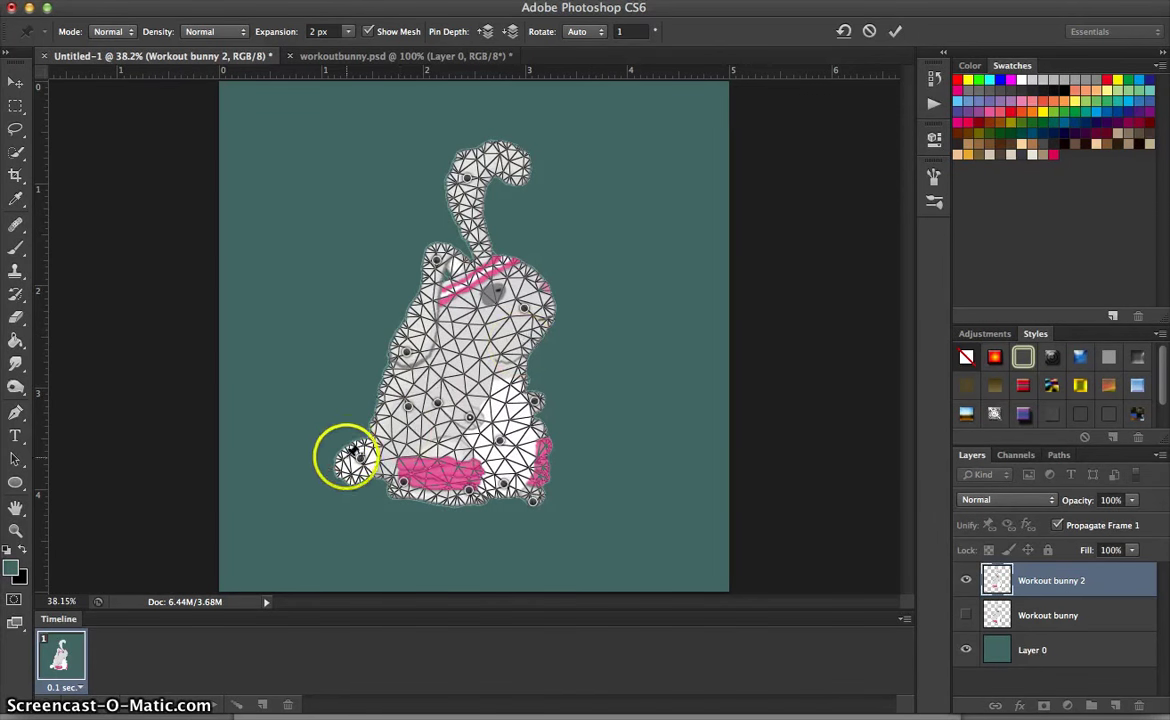
drag(348, 456, 364, 452)
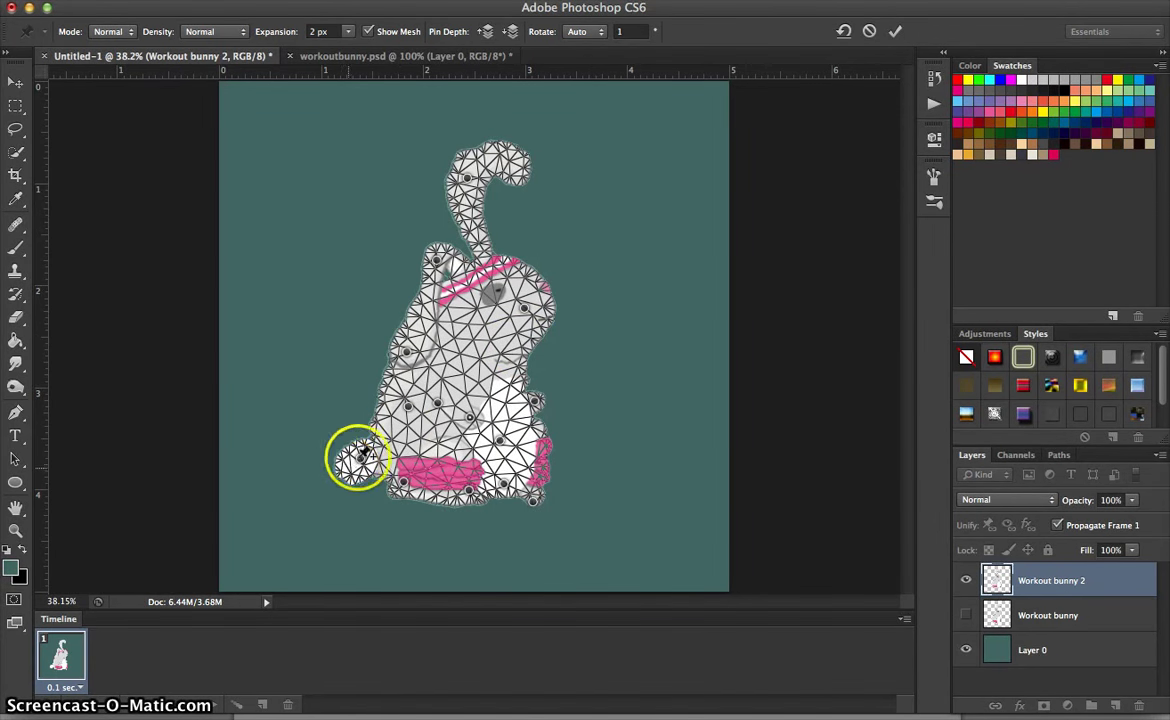
key(Return)
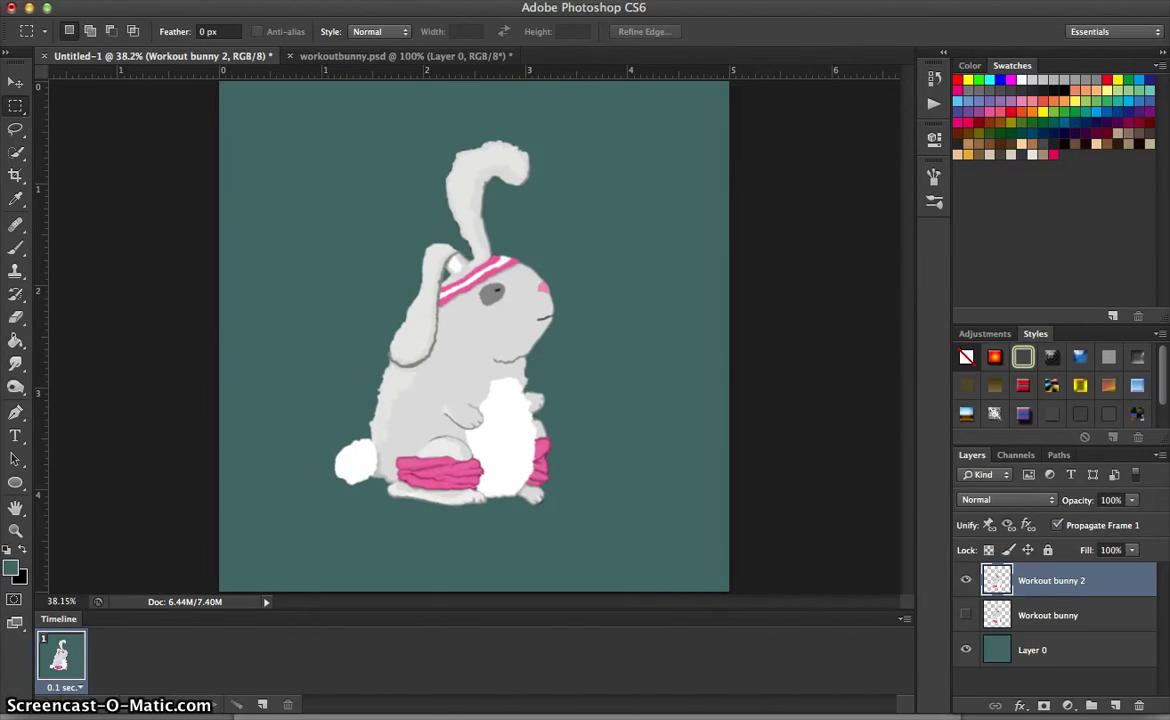
Set frame 1 to show the original Workout bunny layer with Workout bunny 2 hidden.
click(580, 463)
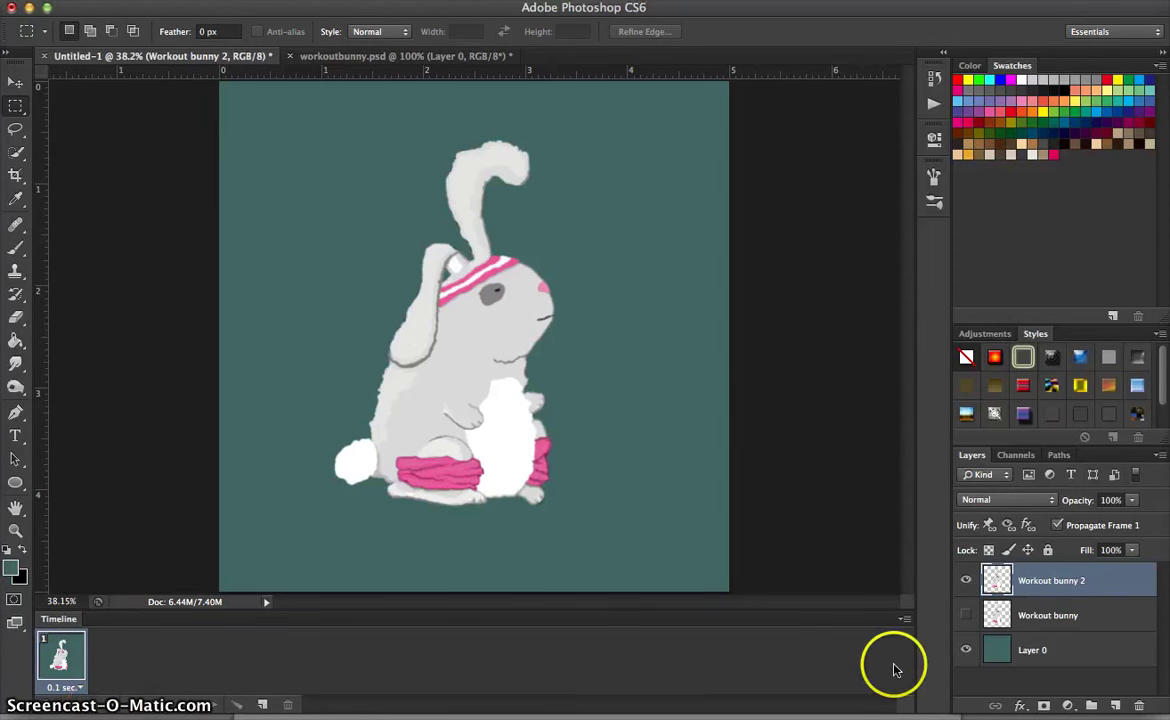
click(965, 615)
click(965, 580)
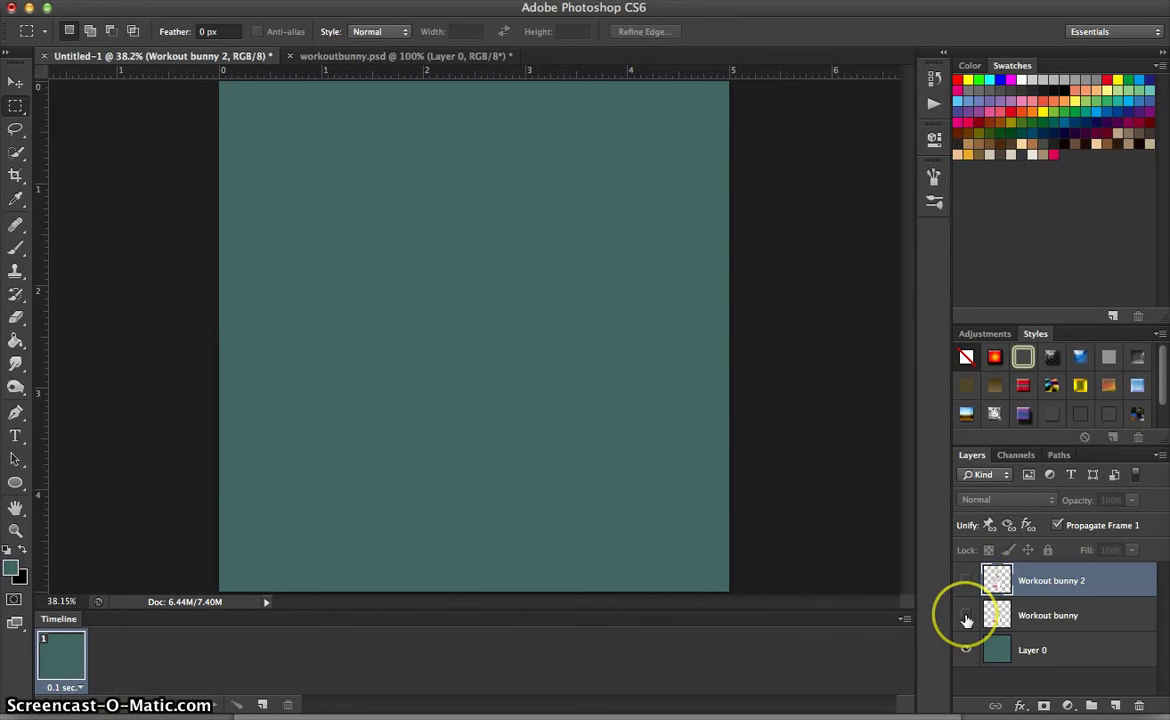
click(965, 615)
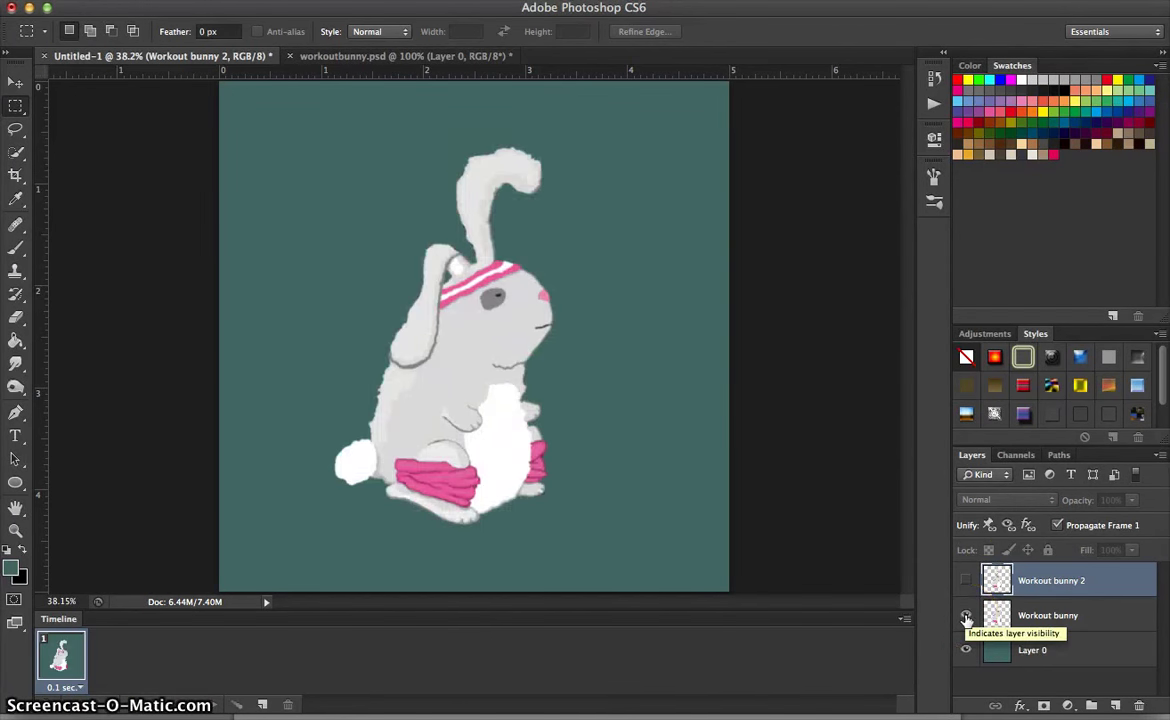
click(75, 678)
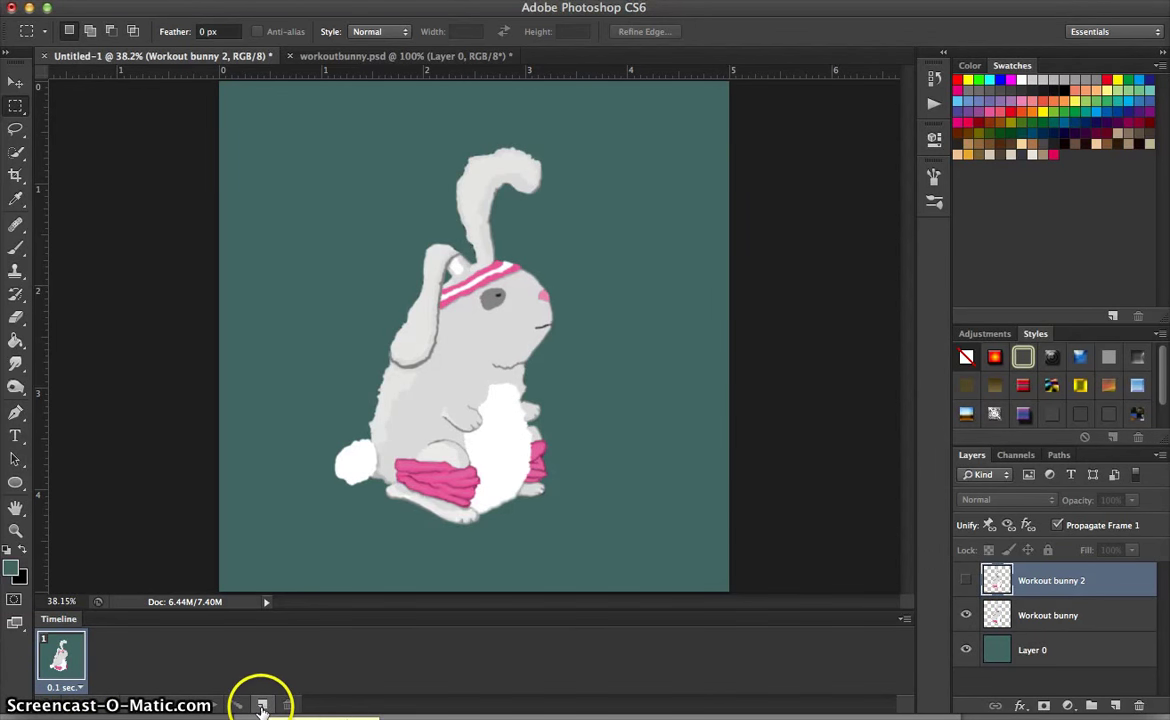
Add a second timeline frame that shows Workout bunny 2 and hides the original Workout bunny layer.
click(261, 706)
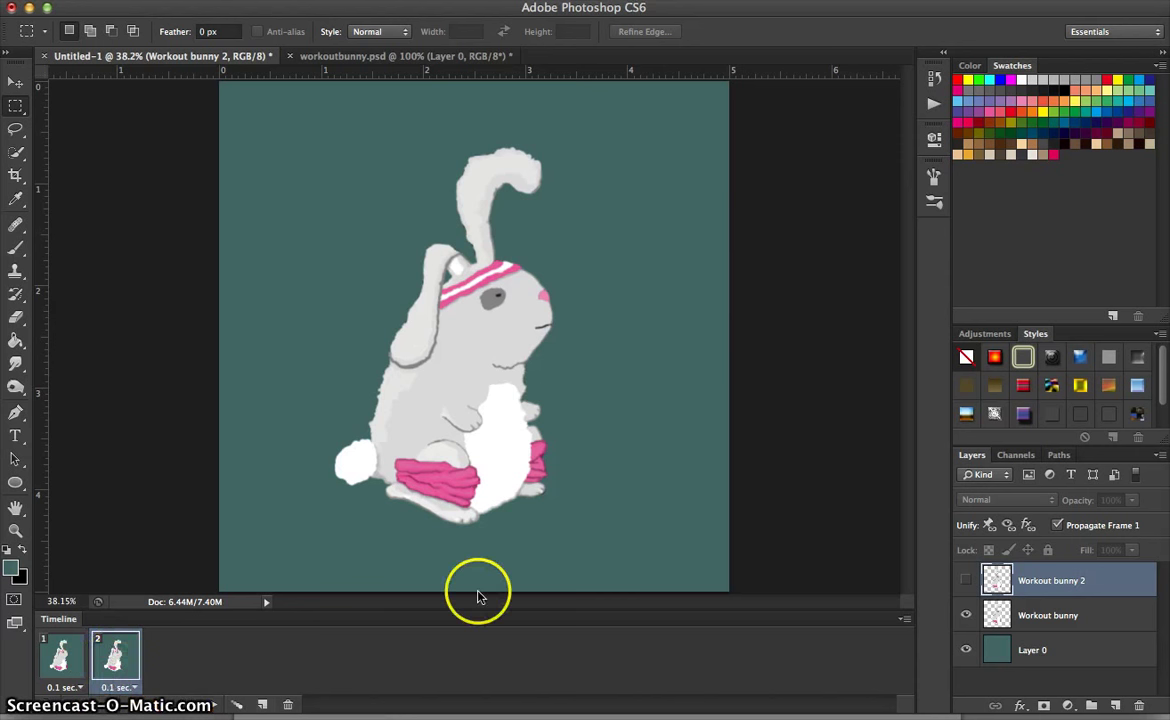
click(965, 618)
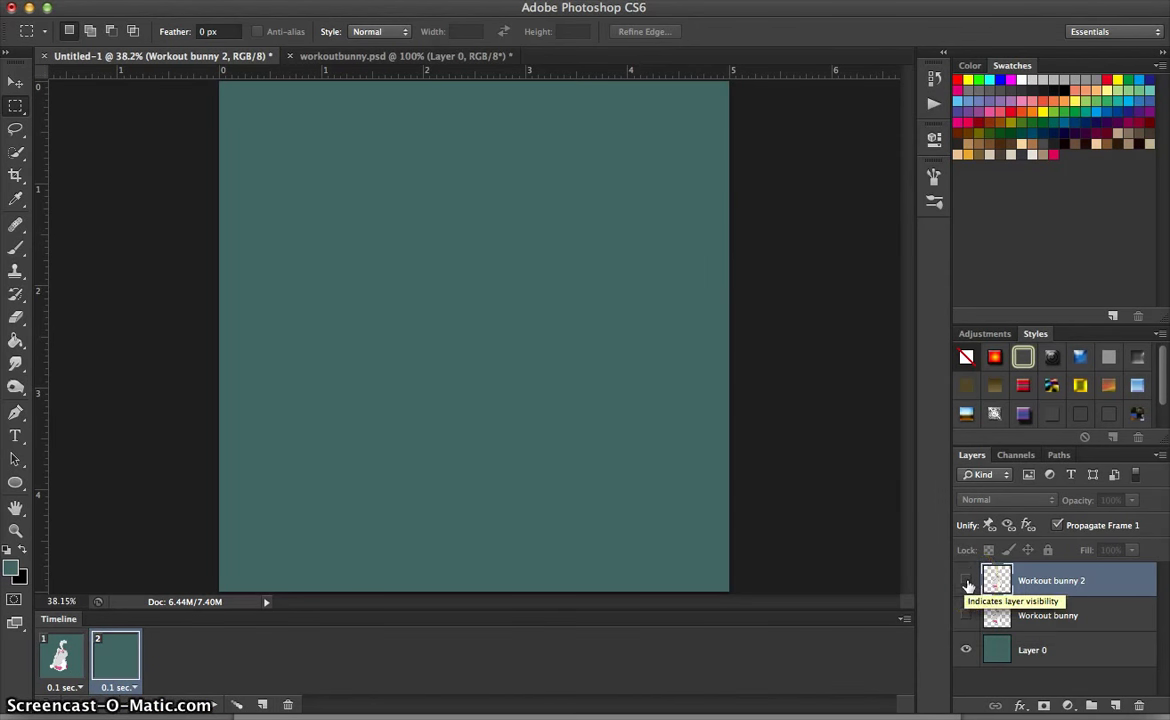
click(966, 582)
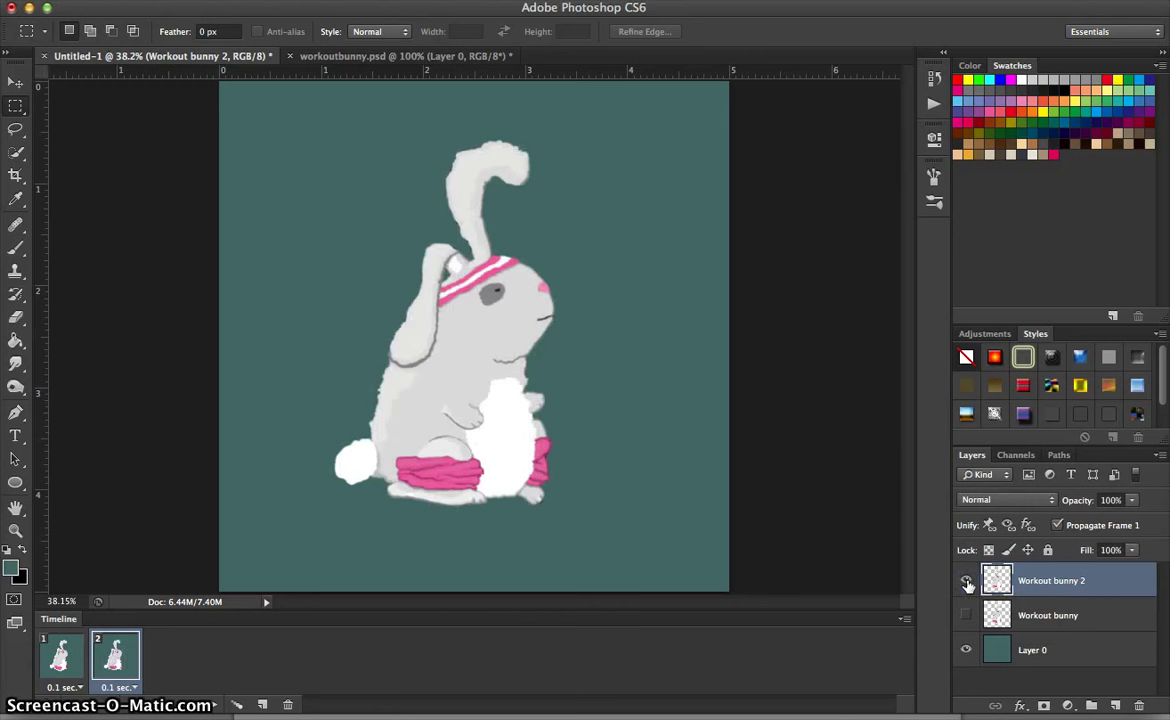
Play the two-frame animation to preview the bunny's movement, and stop the playback.
click(185, 706)
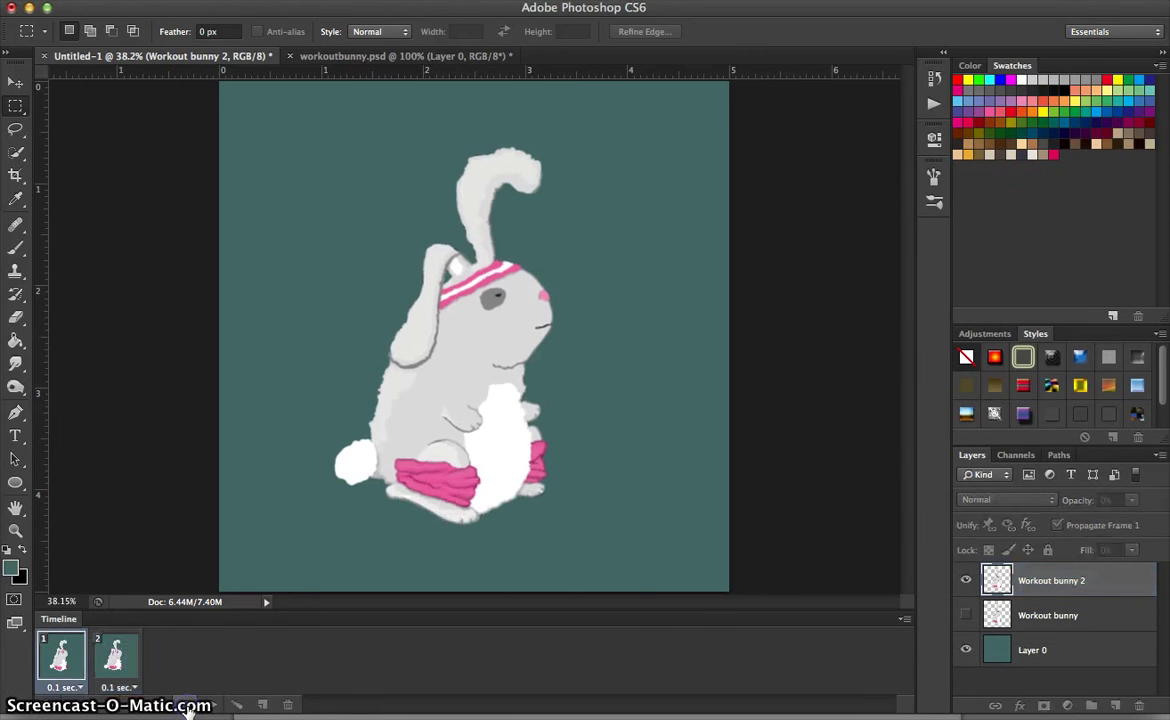
click(185, 706)
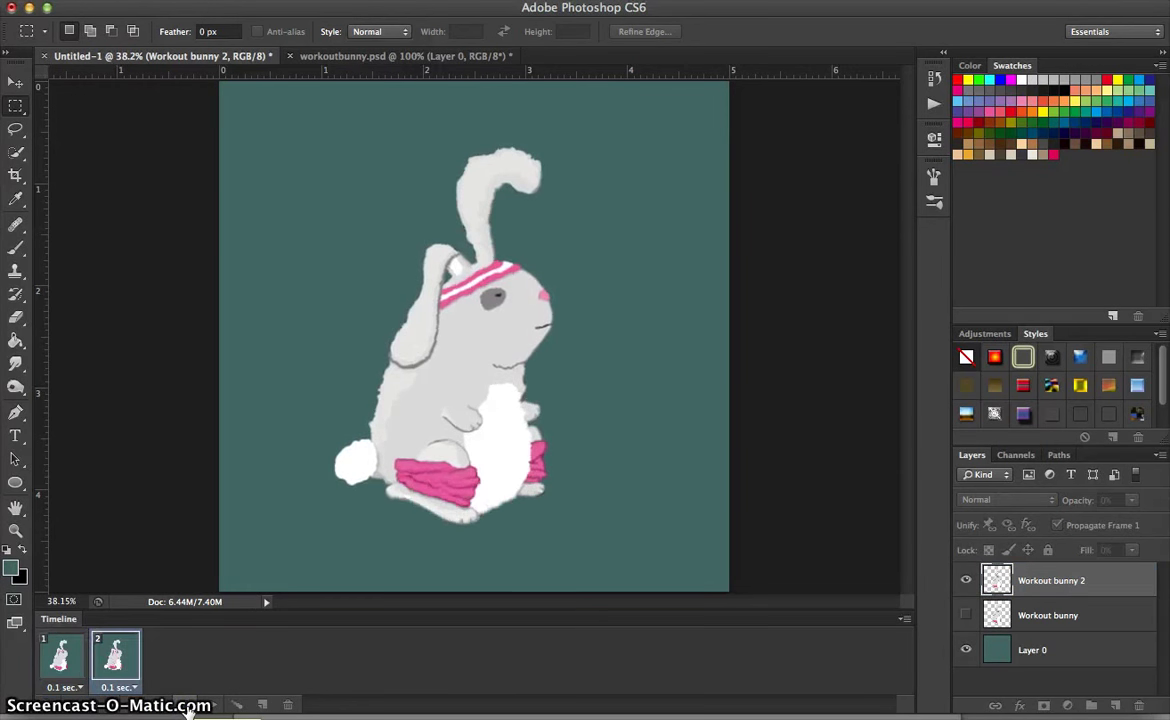
click(185, 706)
Set the timeline animation's looping to Forever.
click(116, 684)
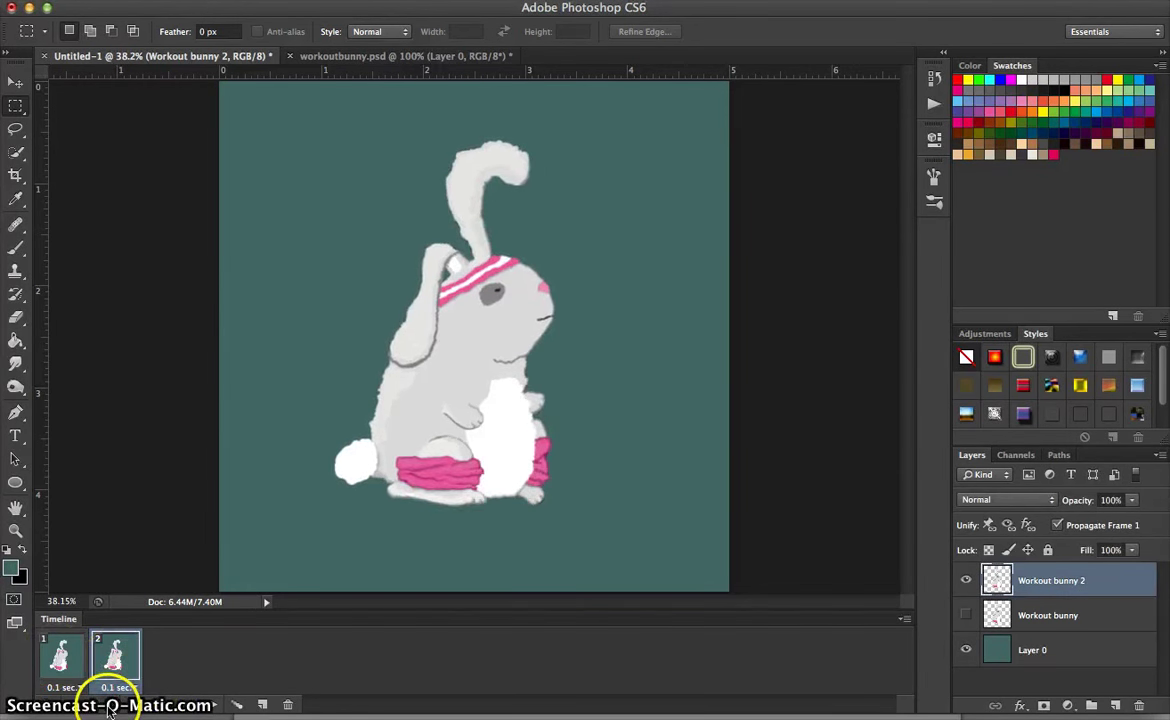
click(108, 708)
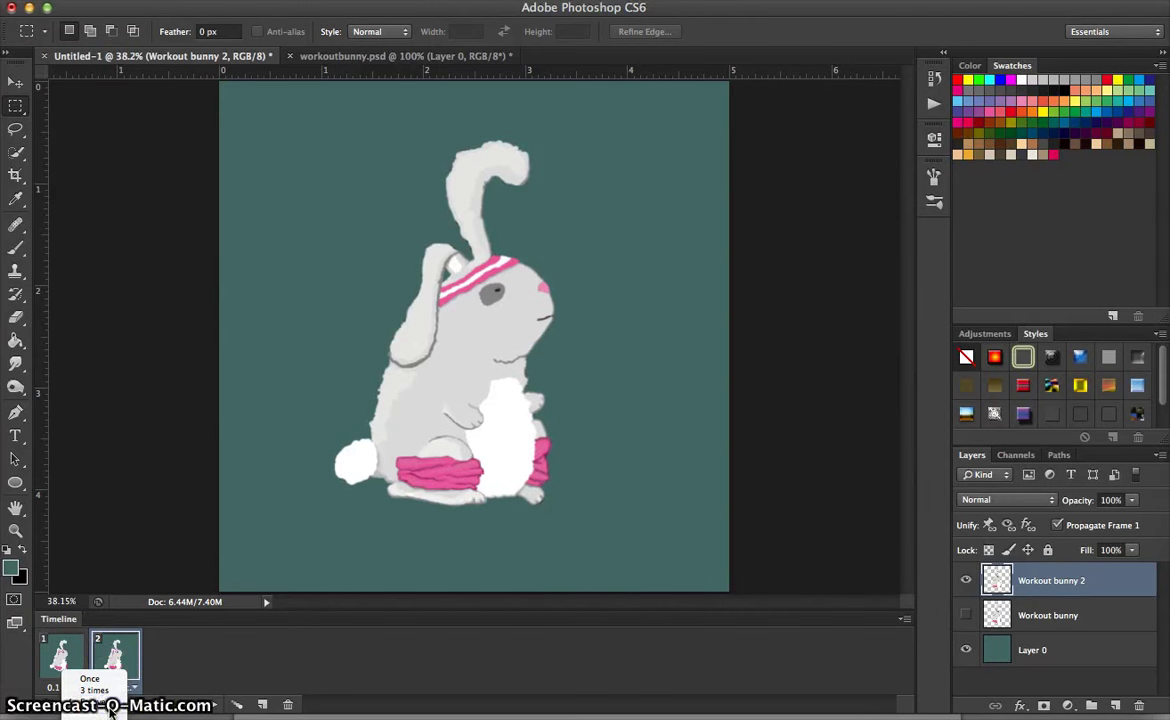
click(105, 680)
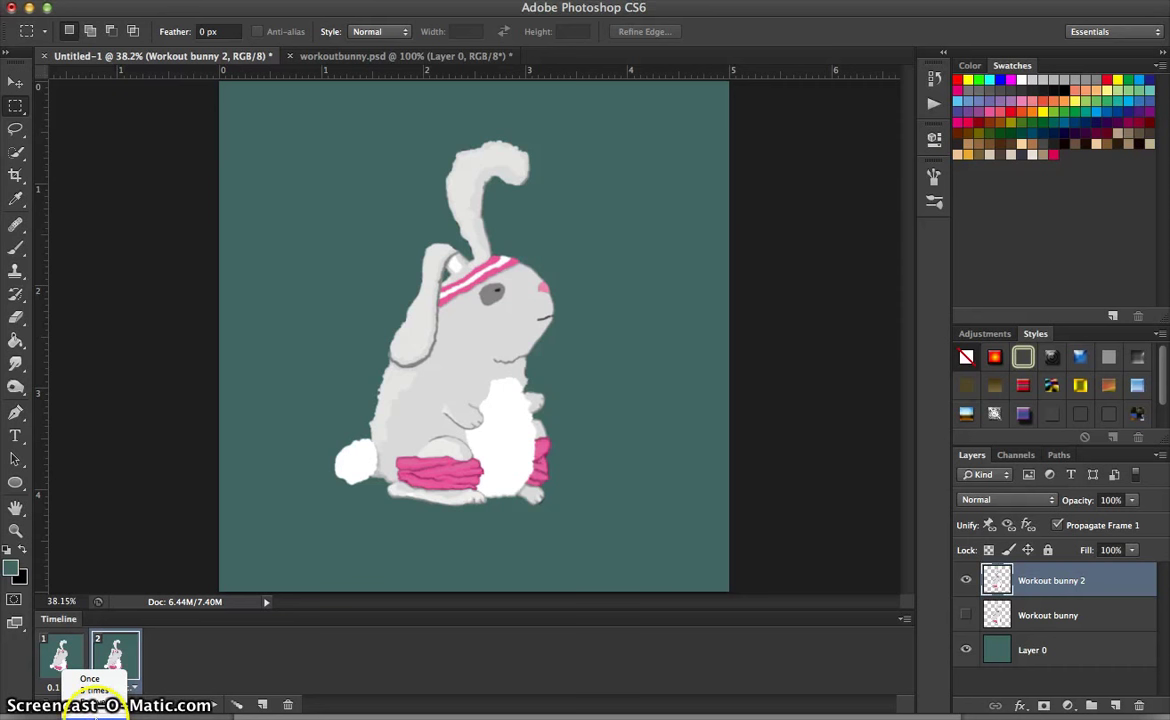
click(93, 707)
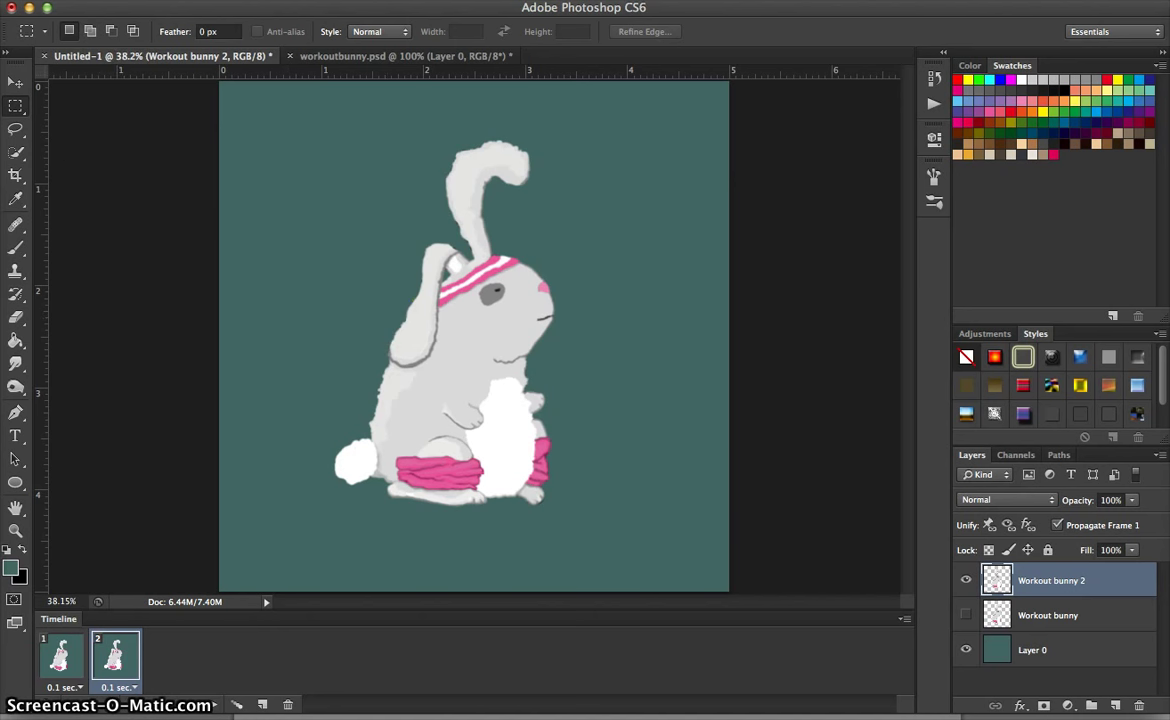
Open Save for Web with the GIF format, try to save the animation, and close the export while remembering its current settings.
click(101, 1)
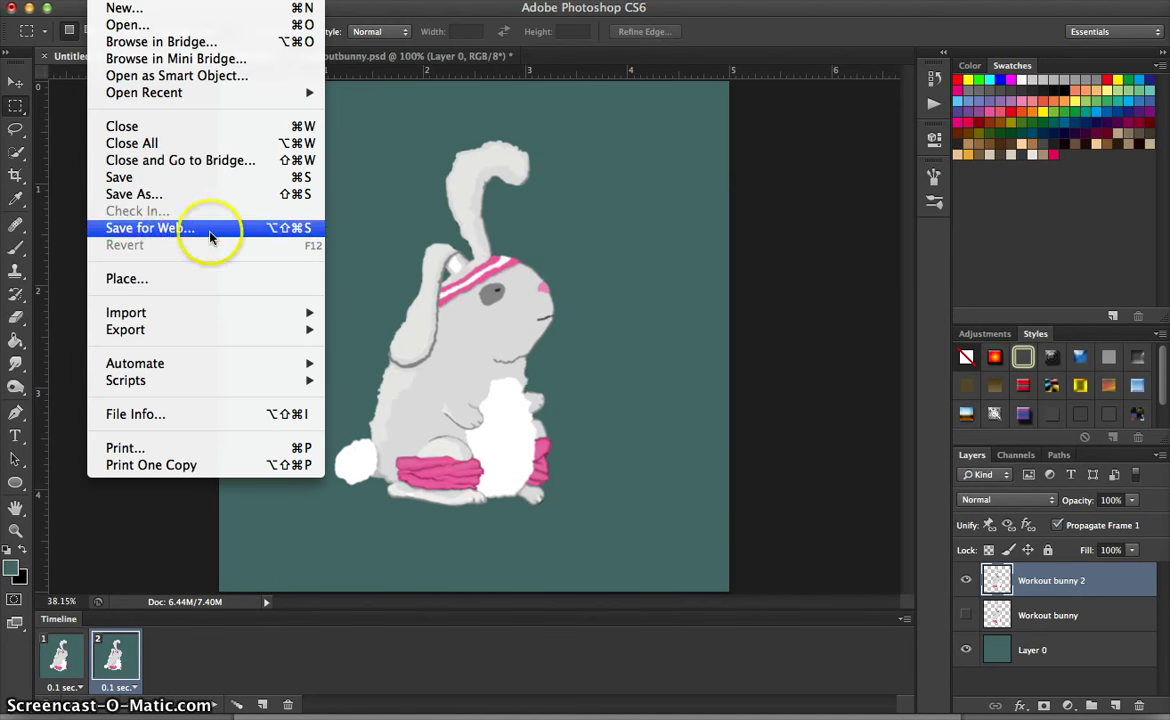
click(150, 229)
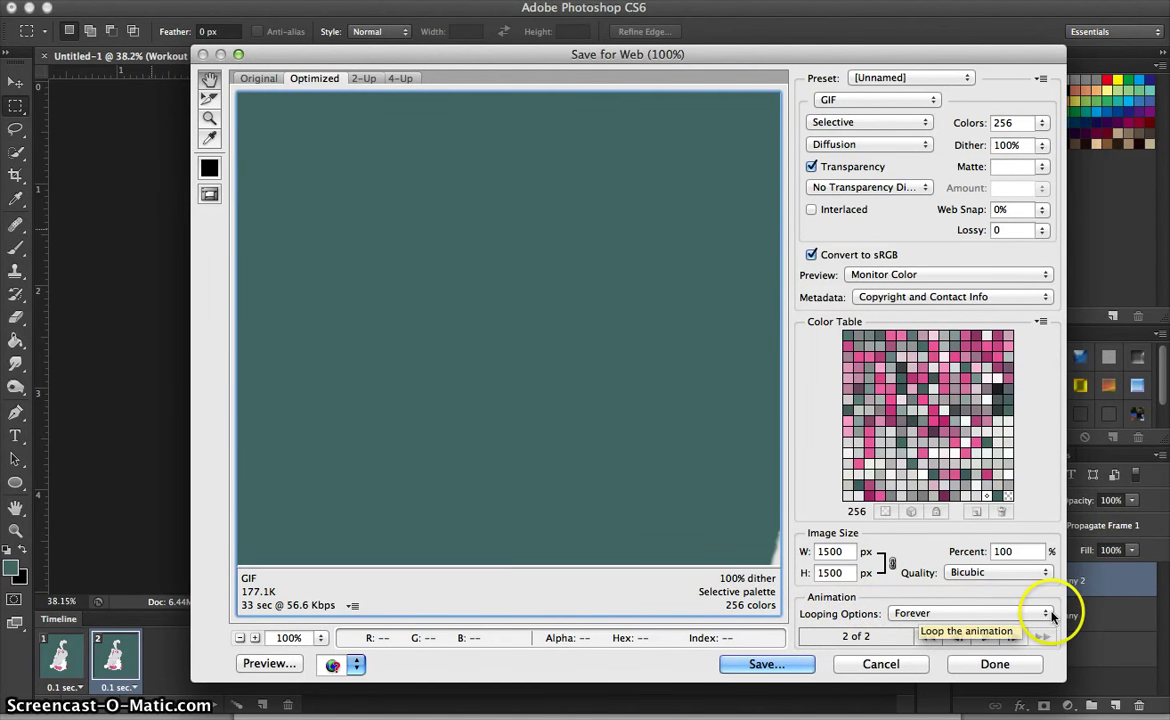
click(765, 664)
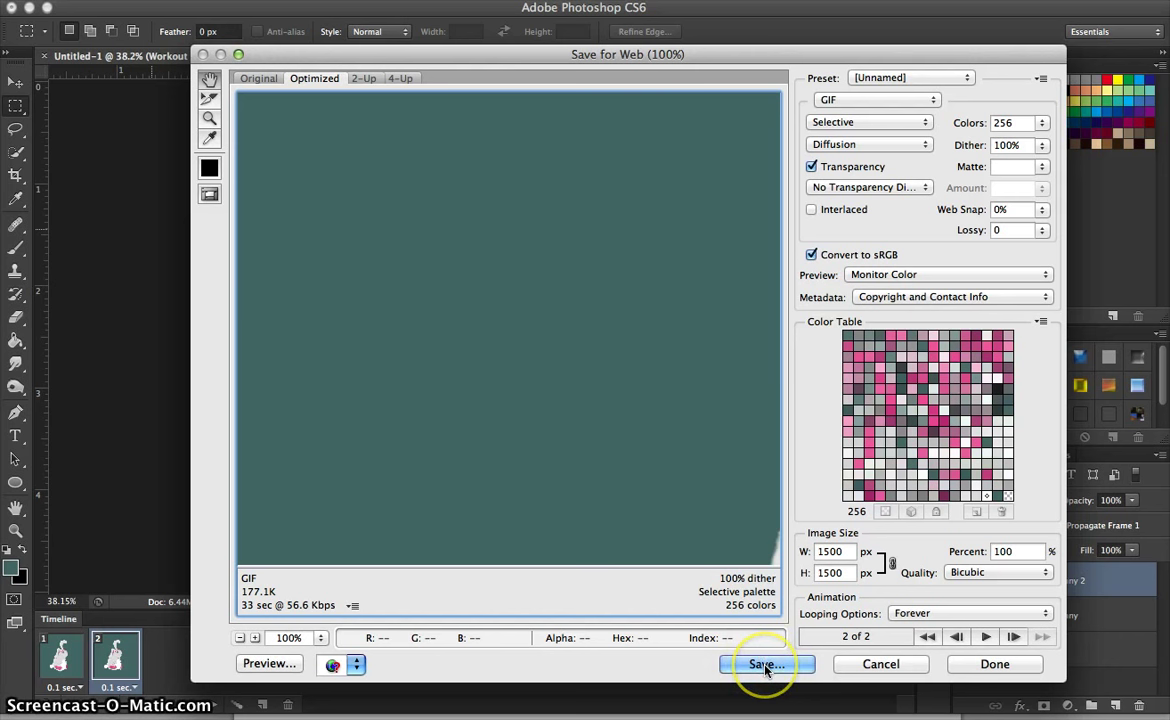
click(616, 488)
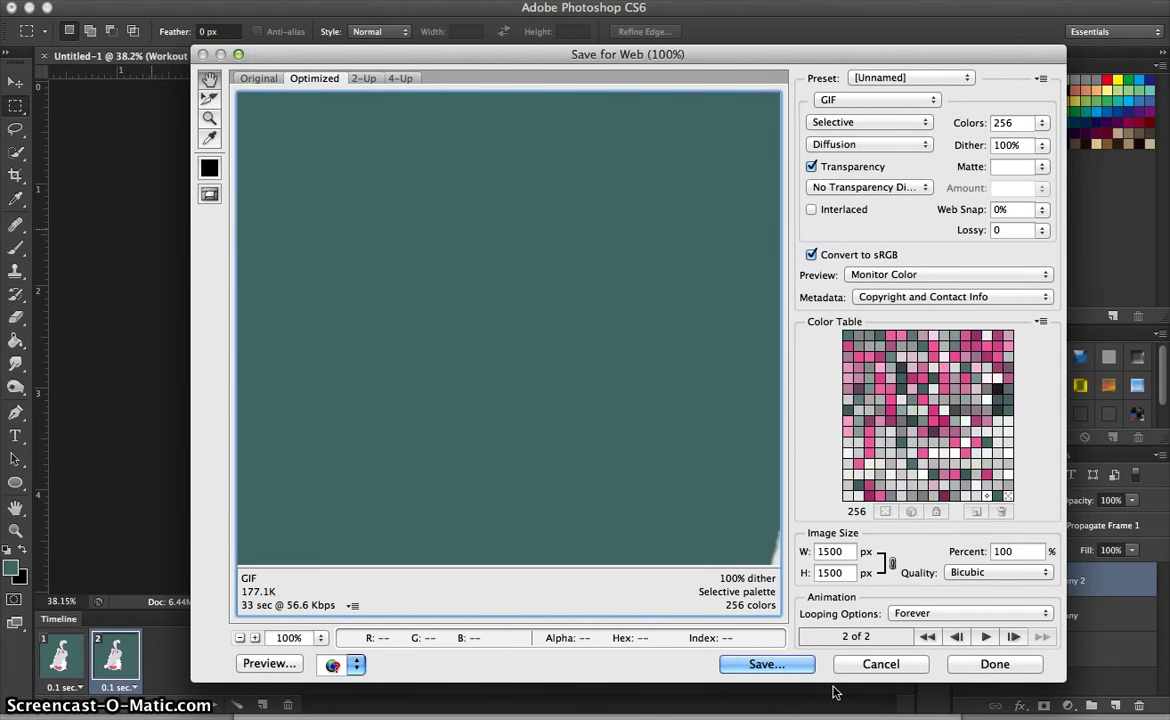
click(653, 287)
click(775, 712)
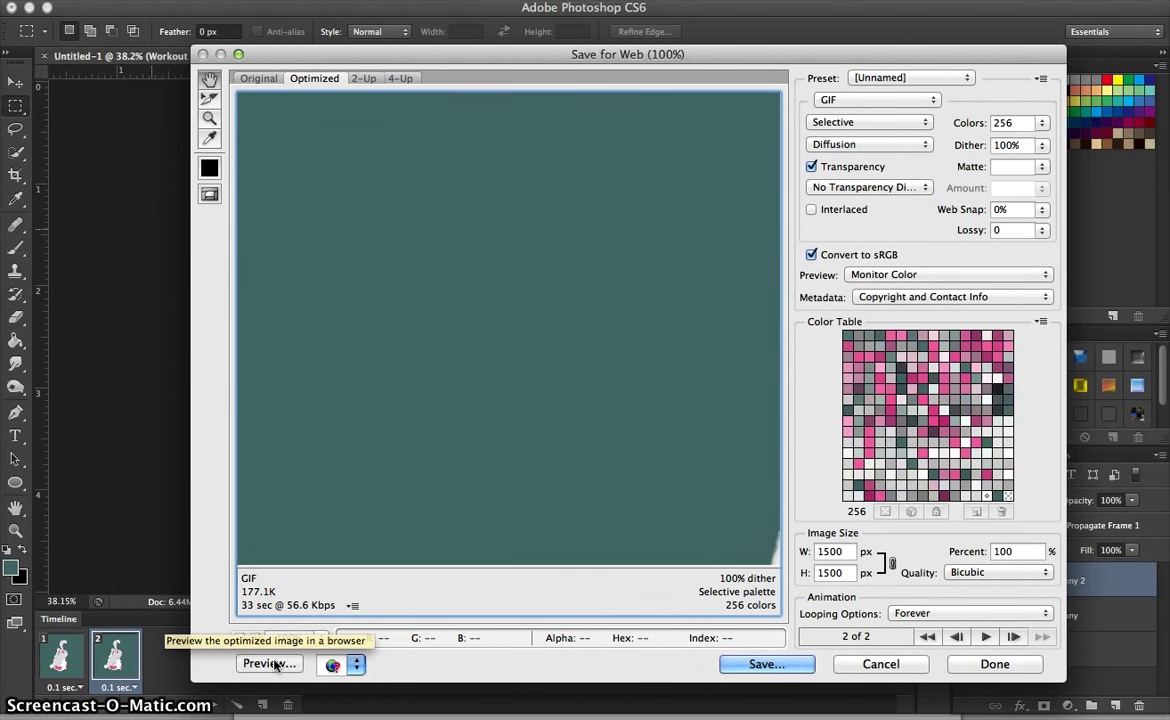
click(992, 665)
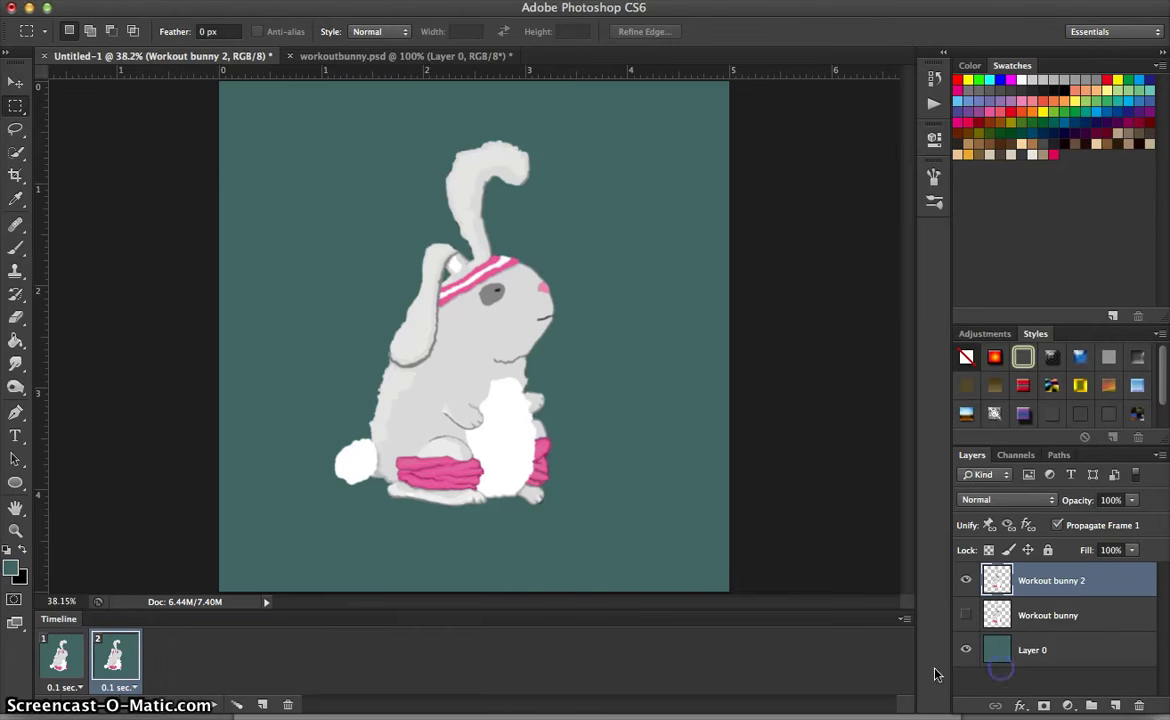